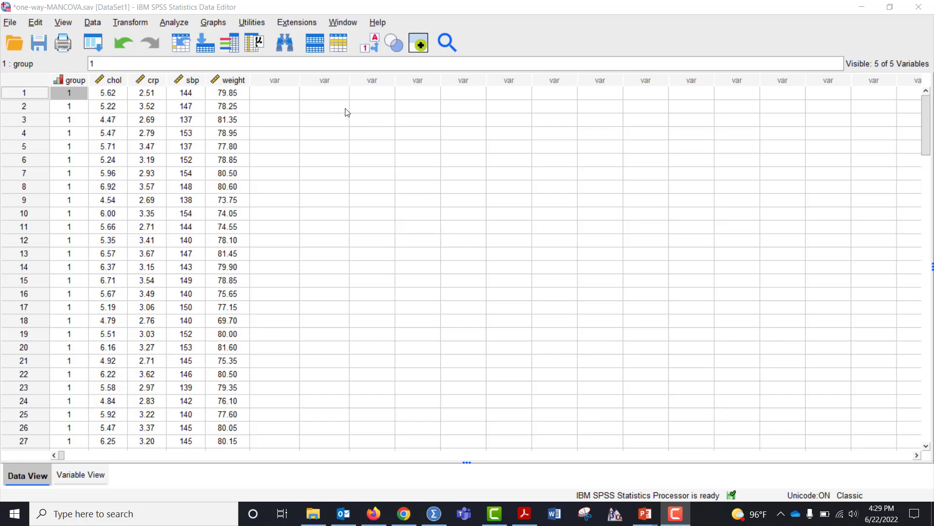
Switch to Variable View and check group's value labels (1=Low, 2=Moderate, 3=High)
{"action": "double_click", "coordinate": [71, 82]}
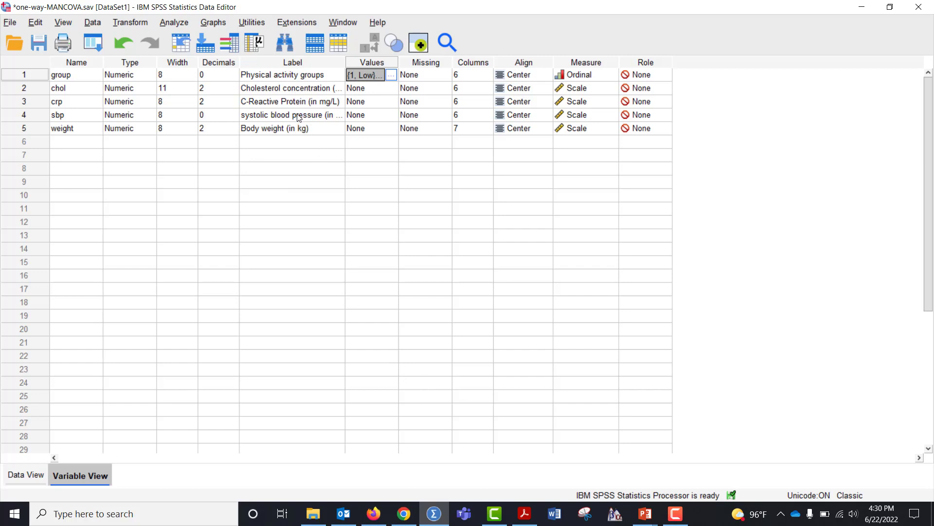
{"action": "left_click", "coordinate": [392, 76]}
{"action": "left_click", "coordinate": [594, 166]}
Compute a new variable ID equal to $CASENUM so each case gets its sequence number
{"action": "left_click", "coordinate": [131, 25]}
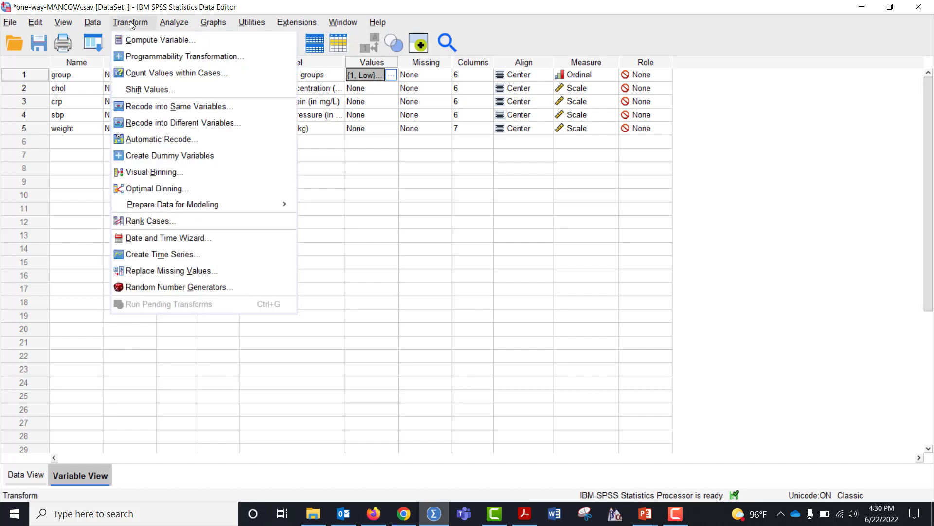
{"action": "left_click", "coordinate": [137, 48]}
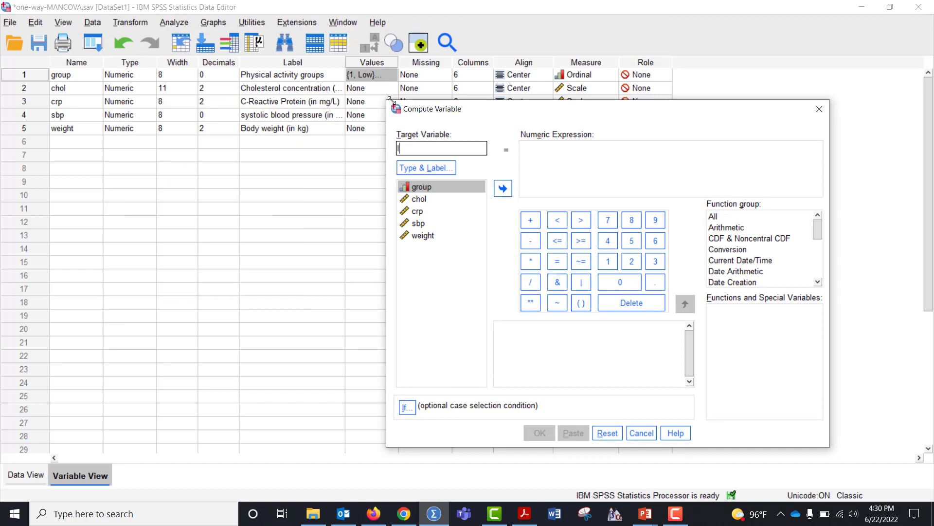
{"action": "left_click", "coordinate": [715, 219]}
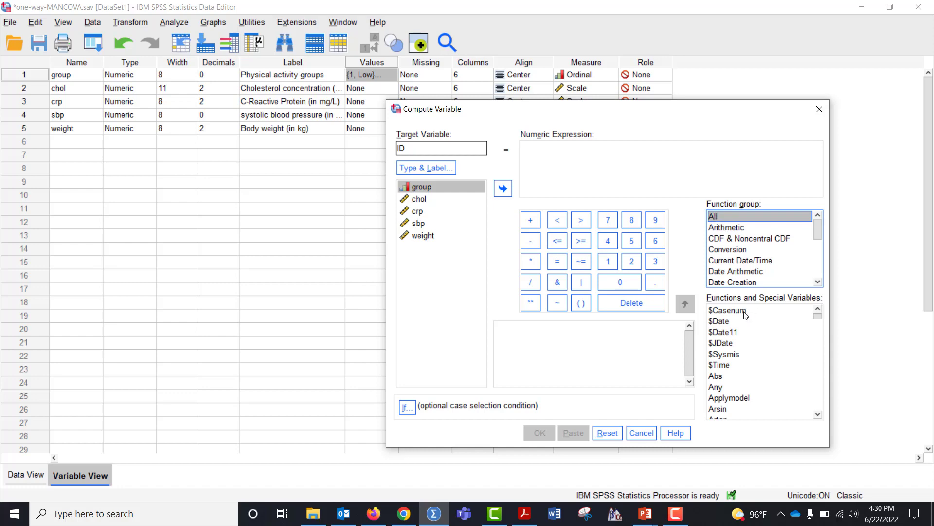
{"action": "left_click", "coordinate": [730, 311]}
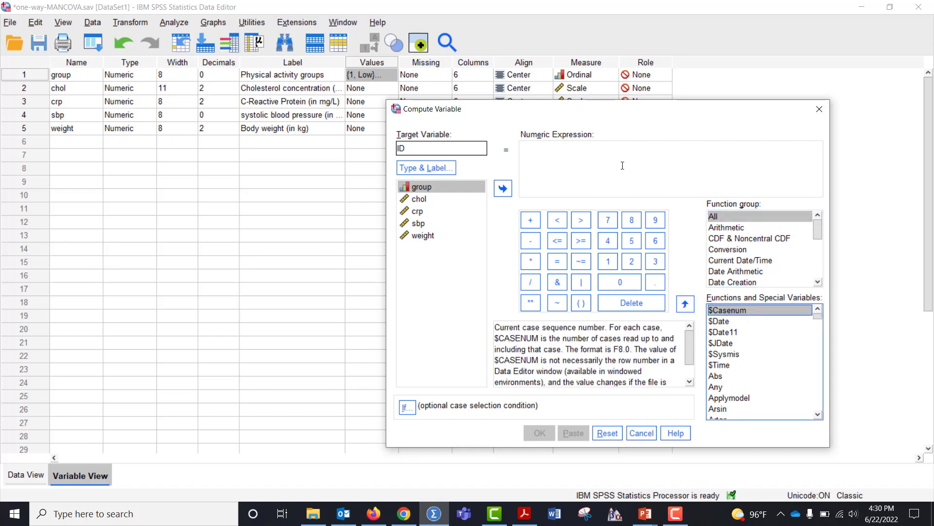
{"action": "left_click", "coordinate": [686, 304]}
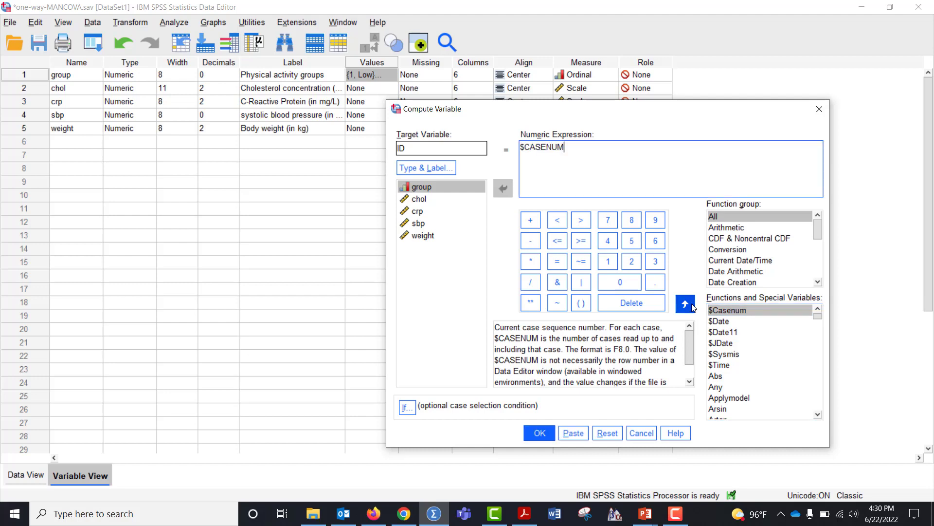
{"action": "left_click", "coordinate": [540, 434]}
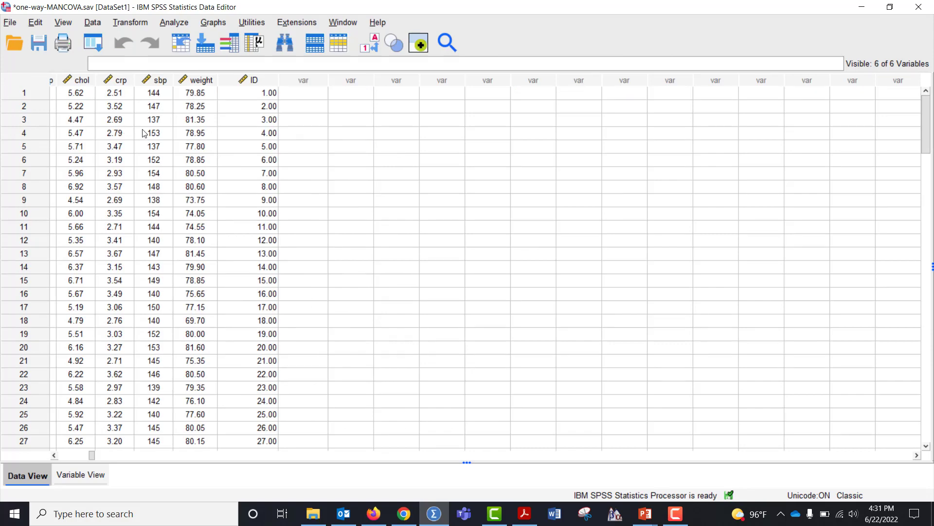
Set up a linear regression with ID as dependent and chol, crp, sbp as independents
{"action": "left_click", "coordinate": [171, 25]}
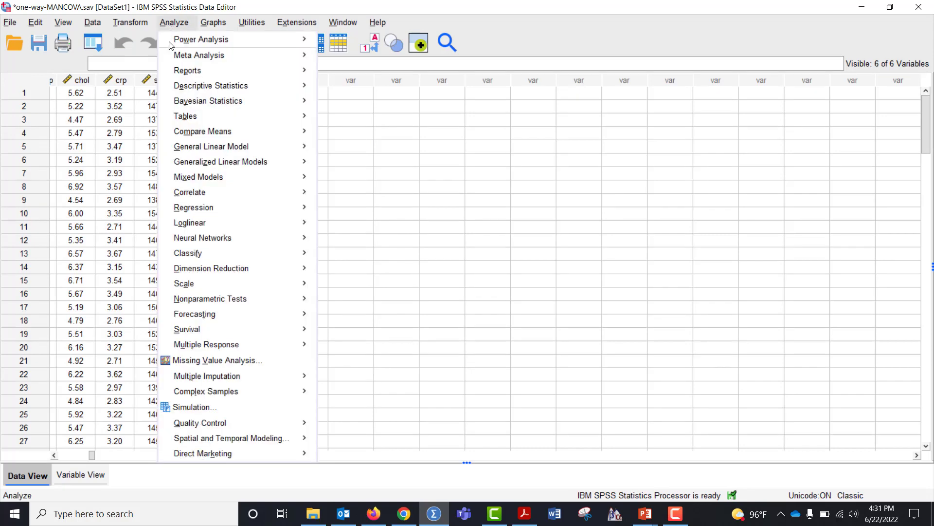
{"action": "mouse_move", "coordinate": [243, 207]}
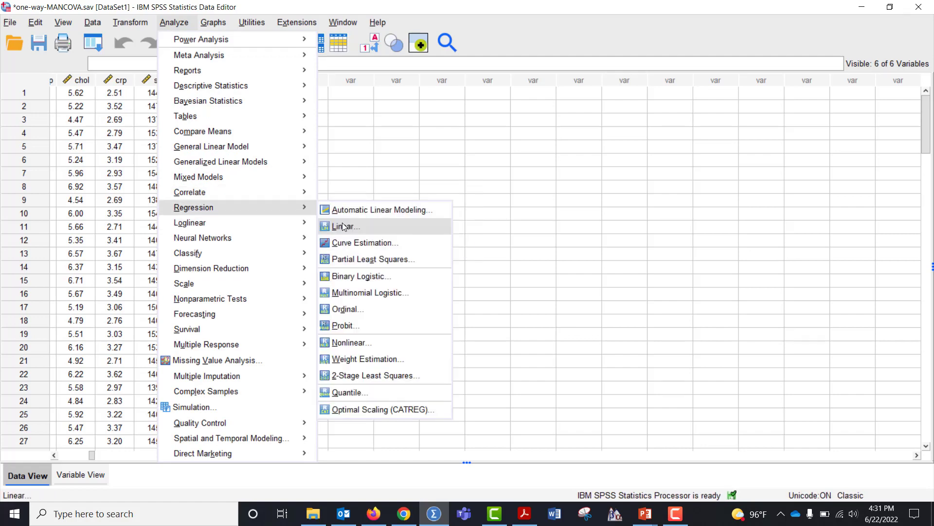
{"action": "left_click", "coordinate": [355, 223]}
{"action": "left_click", "coordinate": [304, 189]}
{"action": "left_click", "coordinate": [393, 125]}
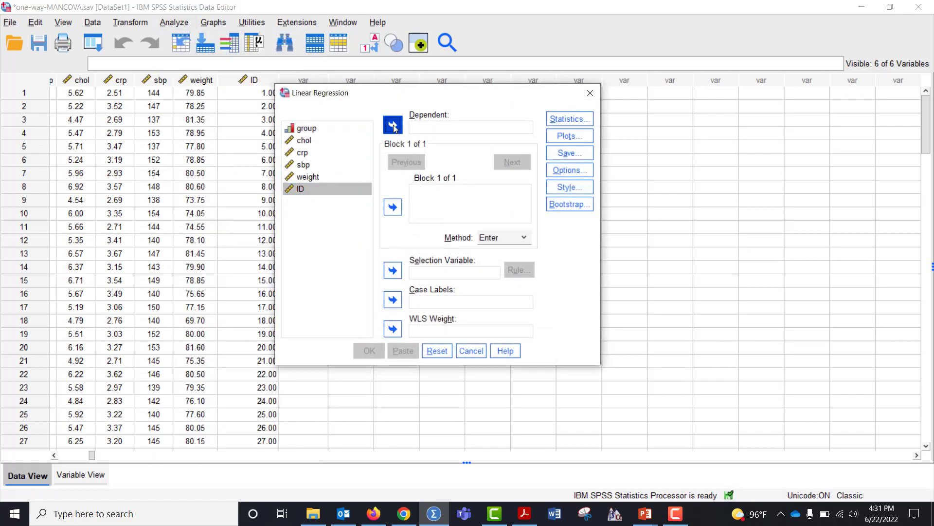
{"action": "left_click", "coordinate": [306, 141]}
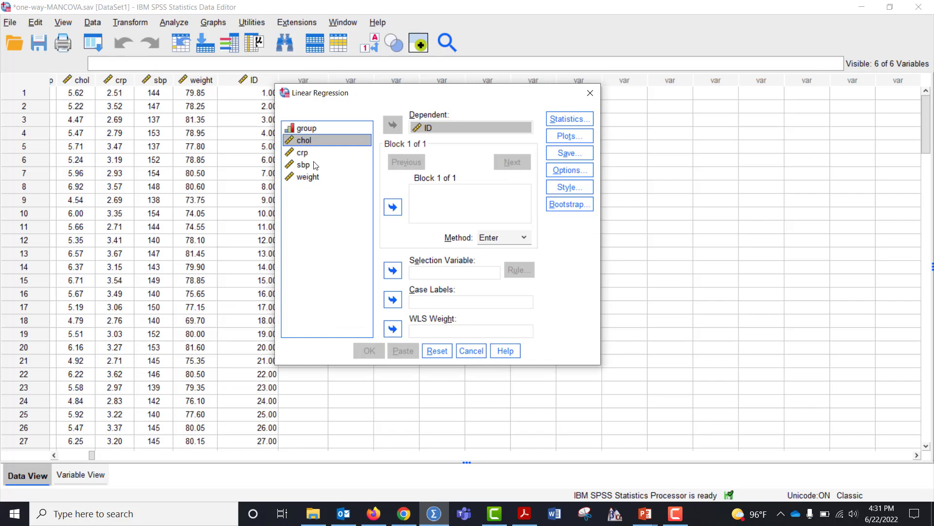
{"action": "left_click", "coordinate": [313, 167], "text": "shift"}
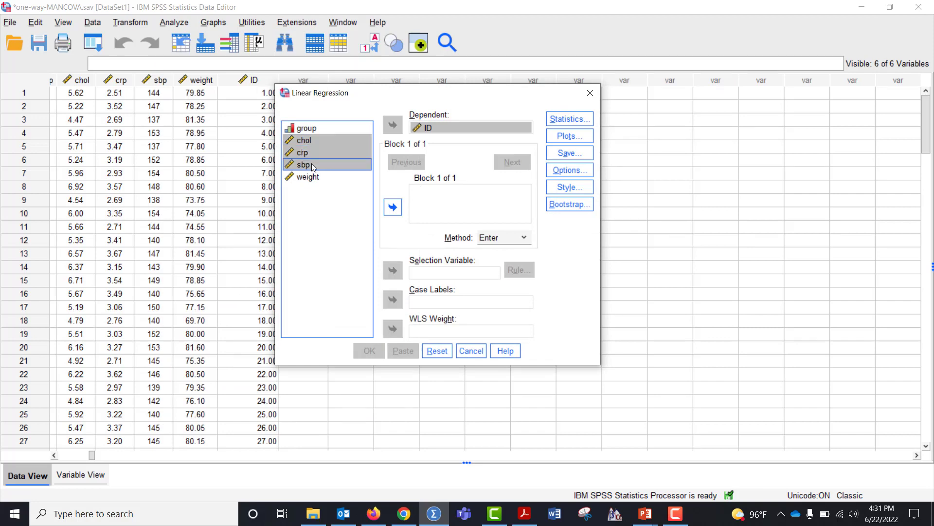
{"action": "left_click", "coordinate": [393, 207]}
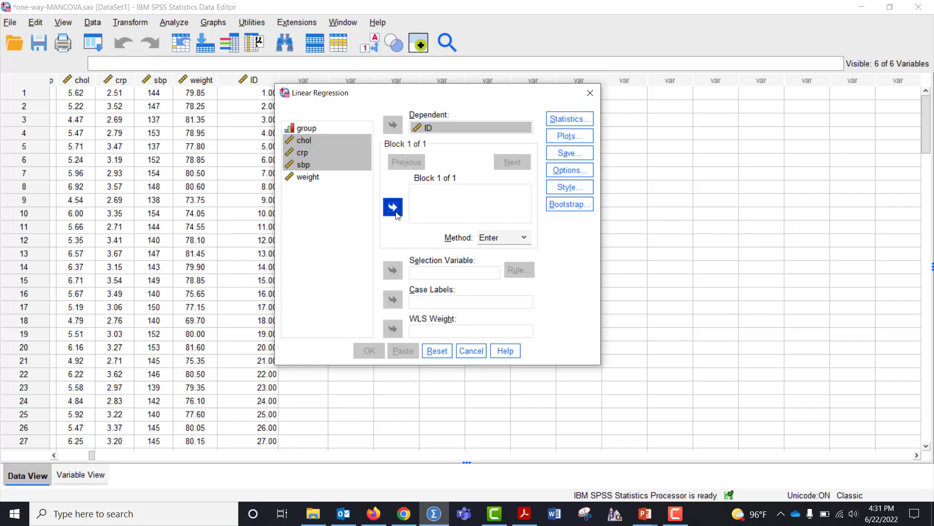
Have the regression save Mahalanobis distances as a new variable
{"action": "left_click", "coordinate": [567, 152]}
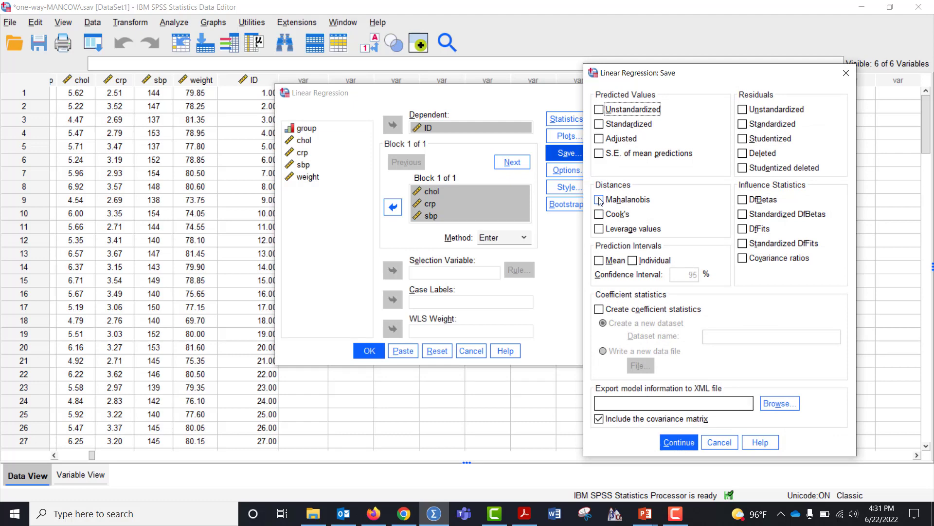
{"action": "left_click", "coordinate": [602, 200]}
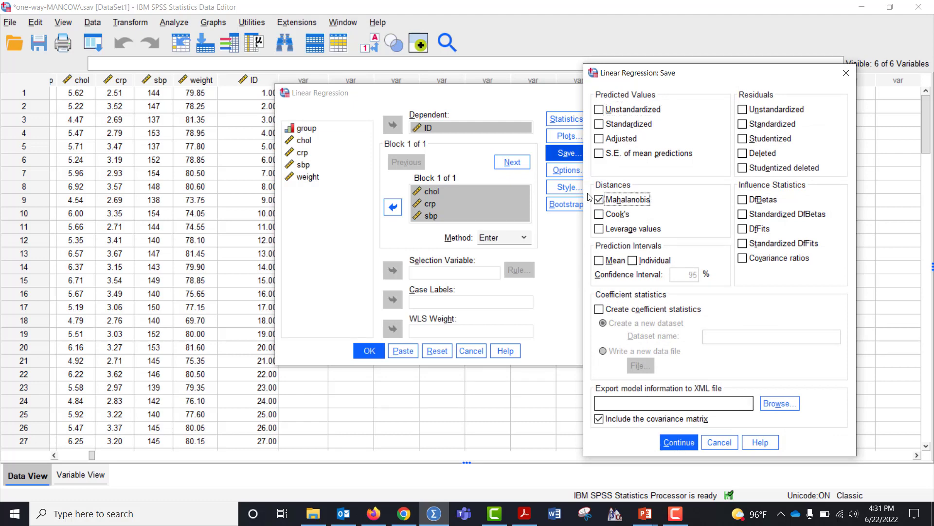
{"action": "left_click", "coordinate": [692, 445]}
Run the regression and inspect the Residuals Statistics Mahal. Distance row (.105 to 11.444)
{"action": "left_click", "coordinate": [369, 351]}
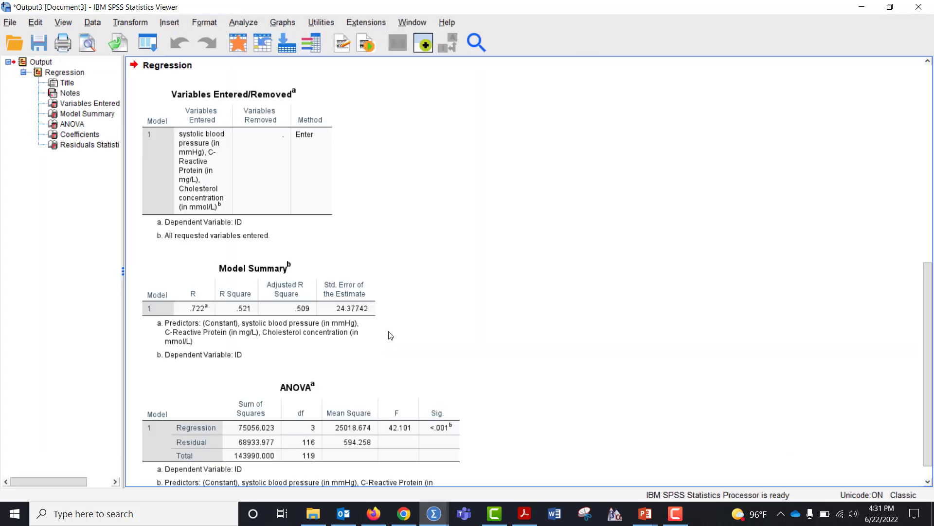
{"action": "scroll", "coordinate": [421, 223], "scroll_direction": "down", "scroll_amount": 10}
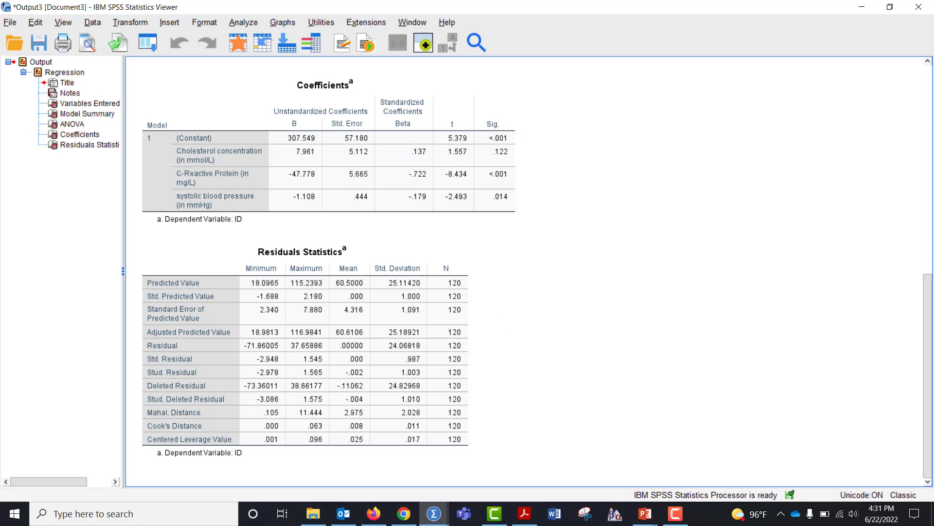
{"action": "left_click", "coordinate": [352, 313]}
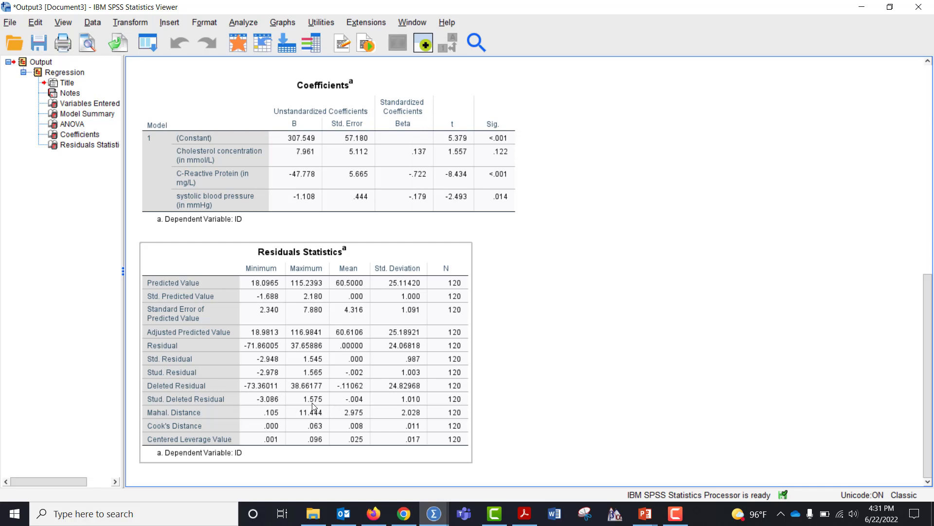
{"action": "left_click", "coordinate": [605, 378]}
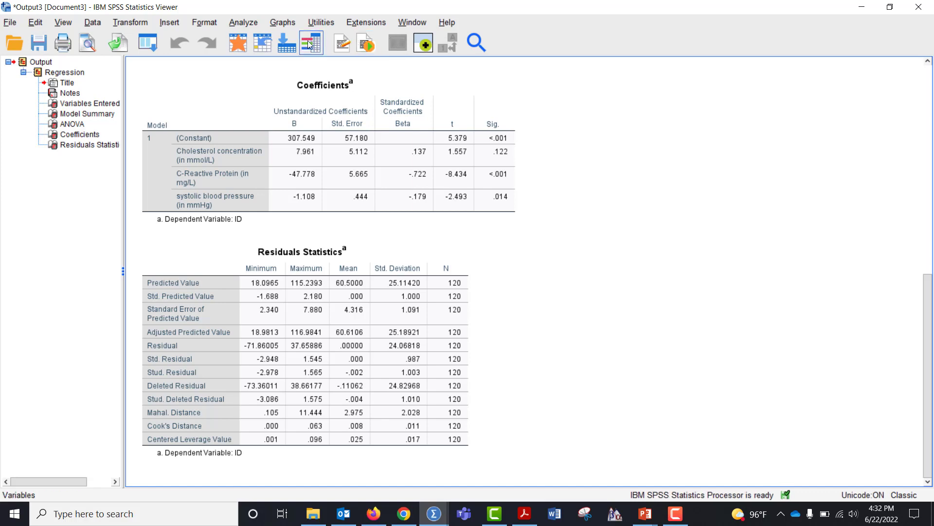
Create a Matrix Scatter of chol, crp and sbp with rows panelled by group
{"action": "left_click", "coordinate": [280, 25]}
{"action": "mouse_move", "coordinate": [294, 141]}
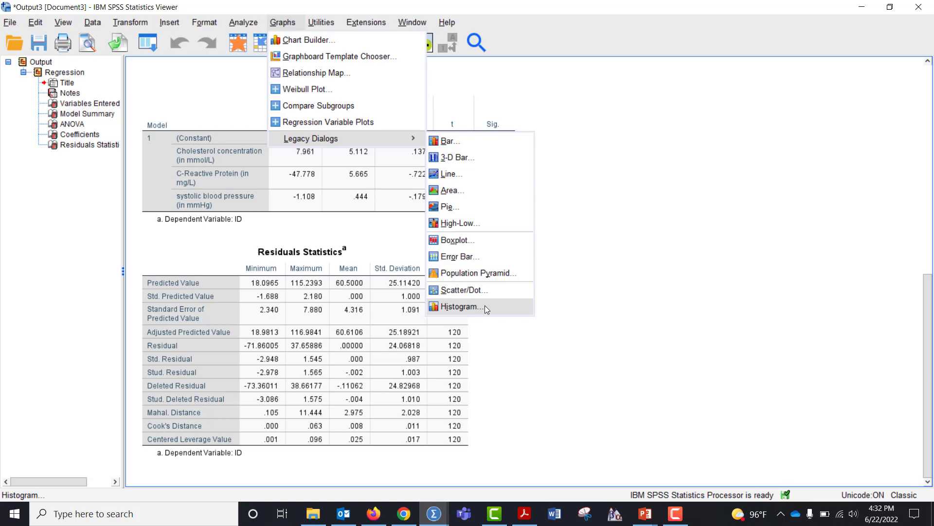
{"action": "left_click", "coordinate": [467, 289]}
{"action": "left_click", "coordinate": [461, 222]}
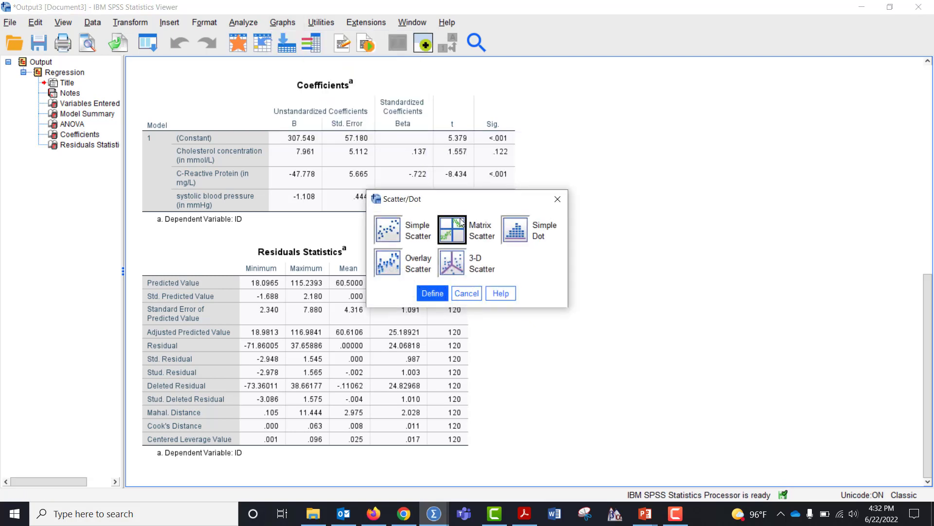
{"action": "left_click", "coordinate": [432, 293]}
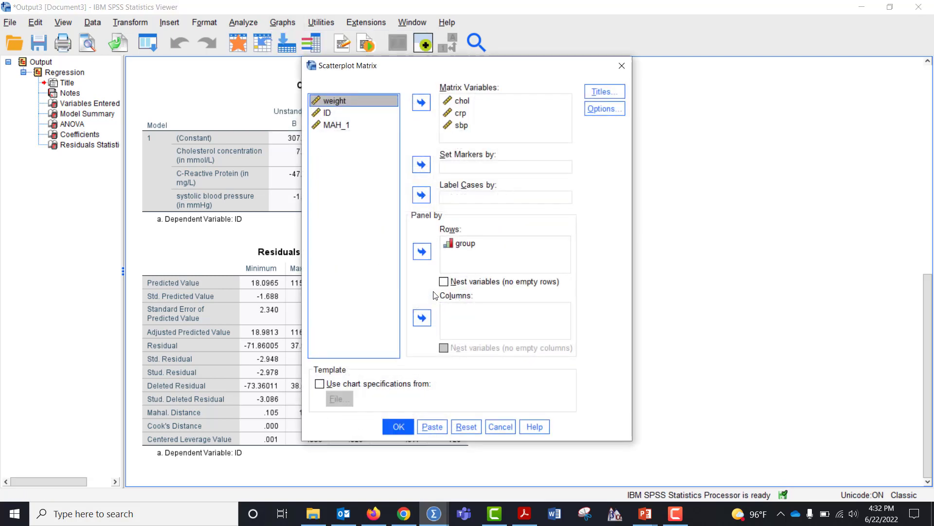
{"action": "left_click", "coordinate": [466, 426]}
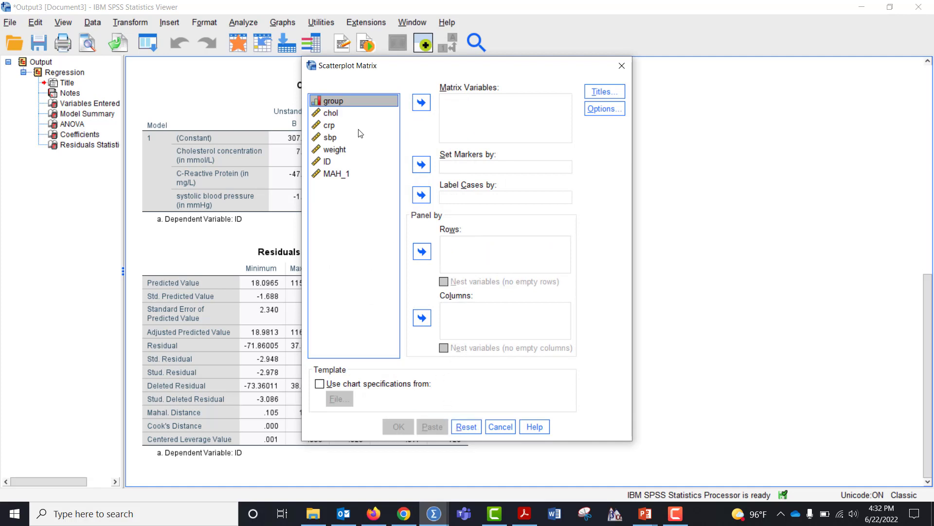
{"action": "left_click", "coordinate": [422, 251]}
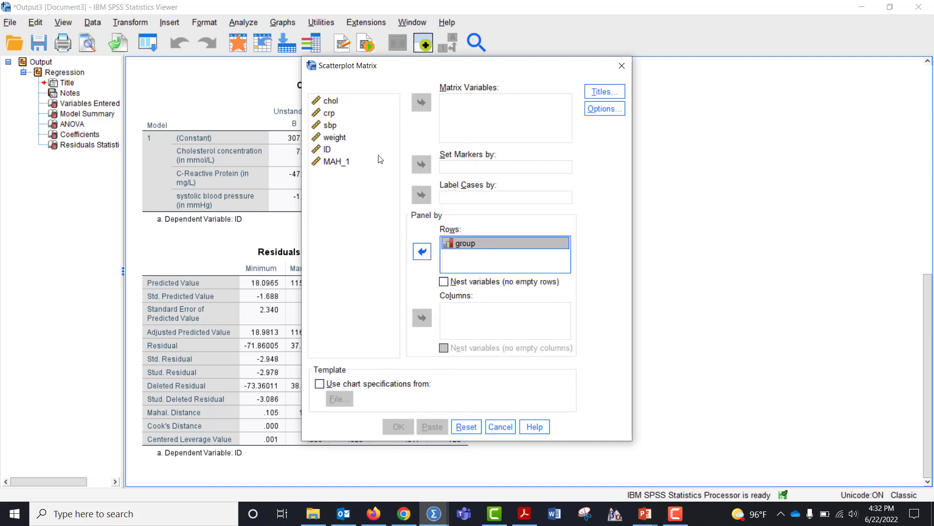
{"action": "left_click", "coordinate": [337, 101]}
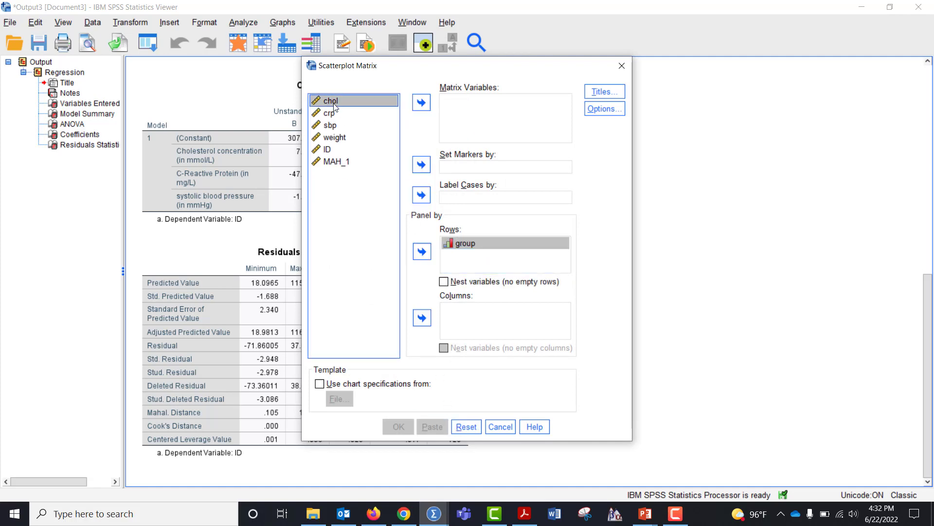
{"action": "left_click", "coordinate": [340, 126], "text": "shift"}
{"action": "left_click", "coordinate": [422, 102]}
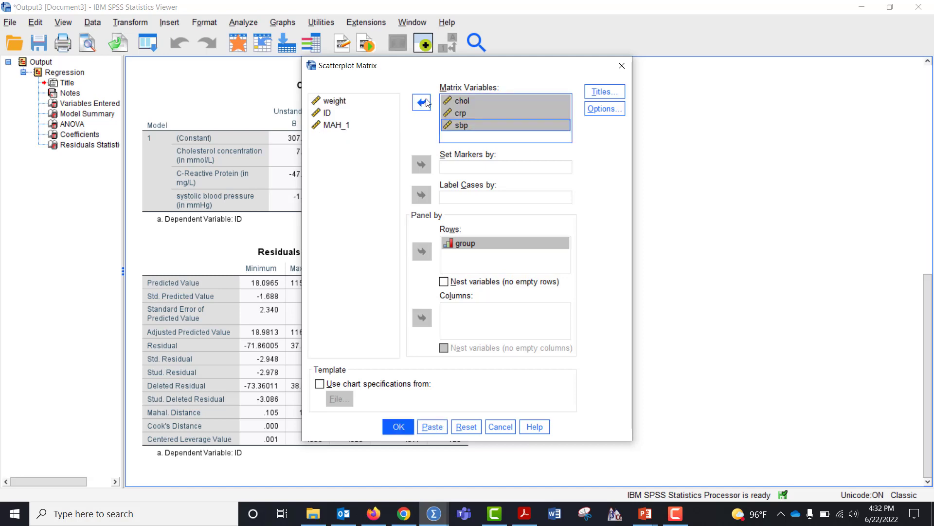
{"action": "left_click", "coordinate": [399, 427]}
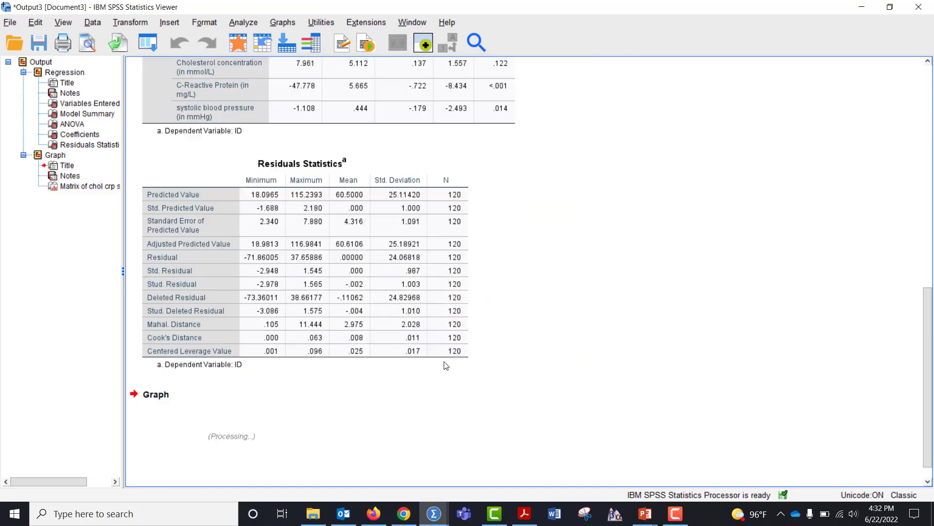
{"action": "left_click", "coordinate": [414, 213]}
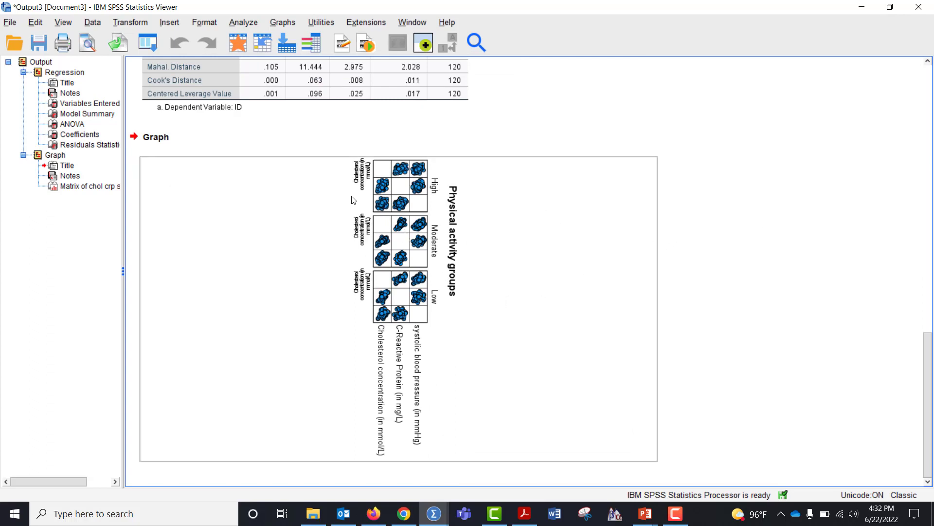
Split the file by group, organizing output separately for each group
{"action": "left_click", "coordinate": [93, 23]}
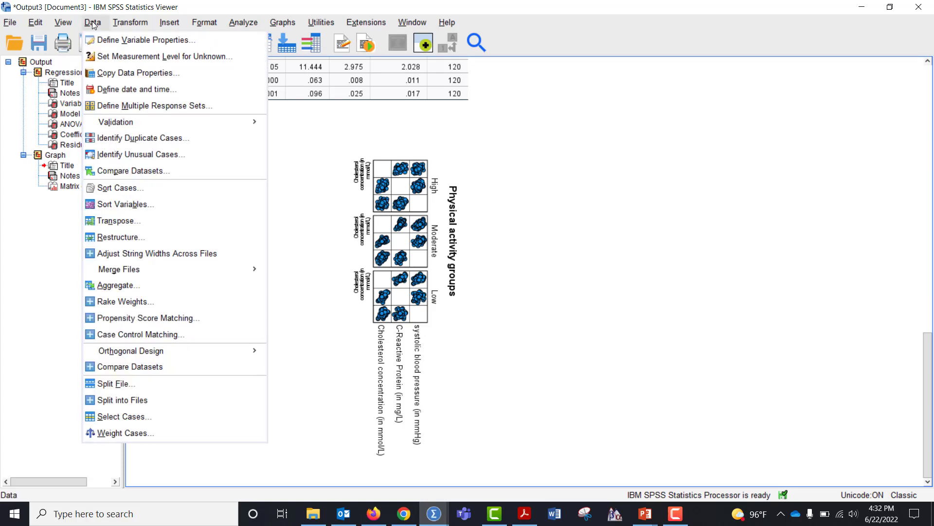
{"action": "left_click", "coordinate": [101, 384]}
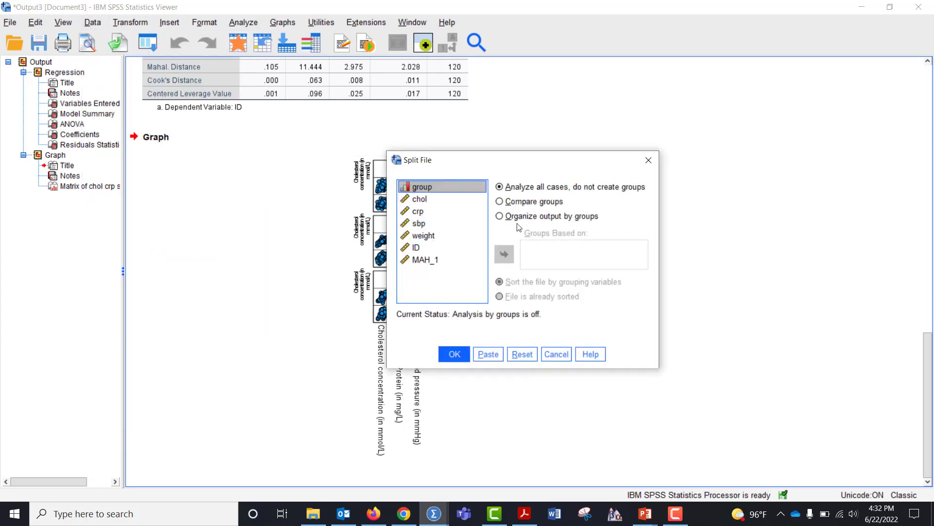
{"action": "left_click", "coordinate": [499, 214]}
{"action": "left_click", "coordinate": [422, 186]}
{"action": "left_click", "coordinate": [504, 253]}
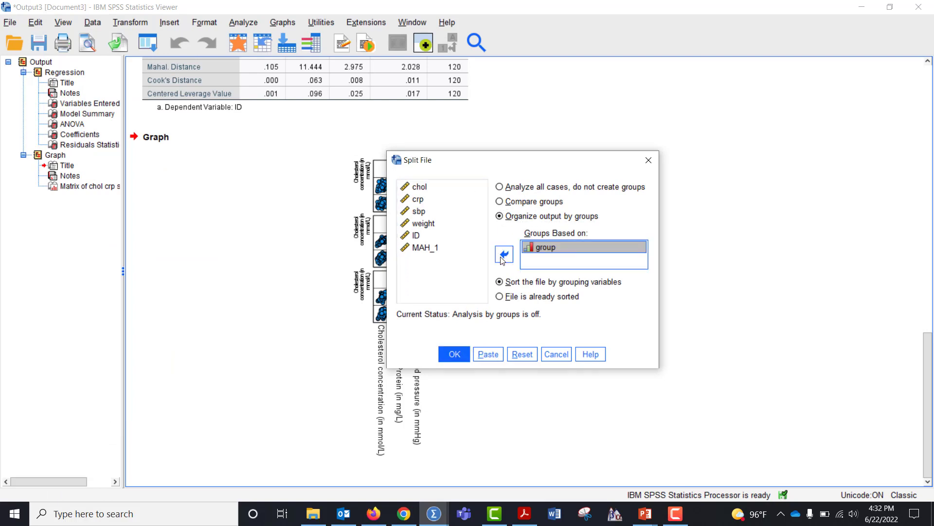
{"action": "left_click", "coordinate": [454, 354]}
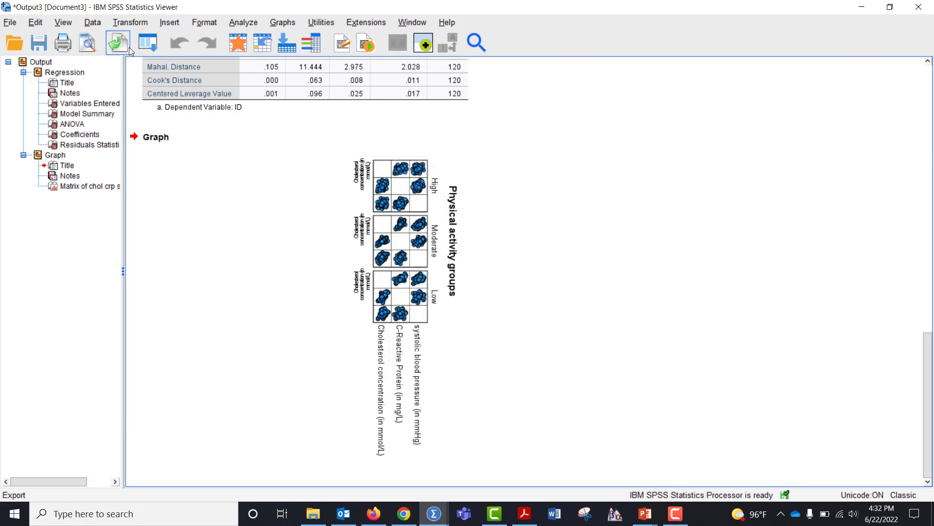
Rerun the recalled scatterplot matrix and browse the Low, Moderate and High group matrices
{"action": "left_click", "coordinate": [148, 44]}
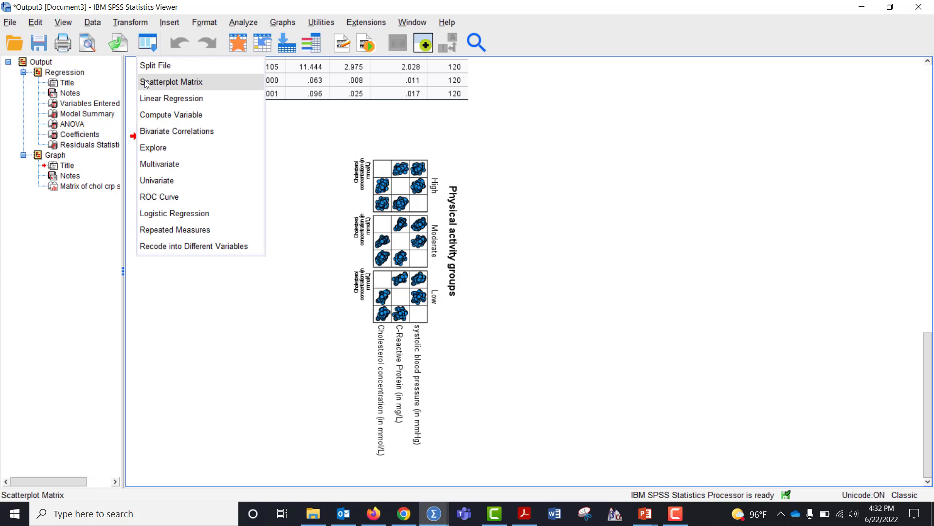
{"action": "left_click", "coordinate": [146, 82]}
{"action": "left_click", "coordinate": [399, 427]}
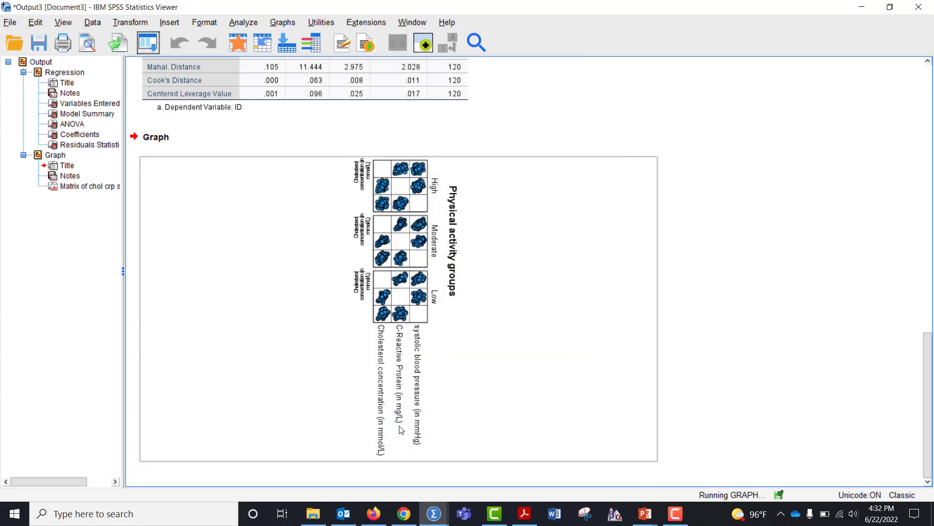
{"action": "scroll", "coordinate": [429, 359], "scroll_direction": "down", "scroll_amount": 10}
{"action": "scroll", "coordinate": [429, 360], "scroll_direction": "down", "scroll_amount": 10}
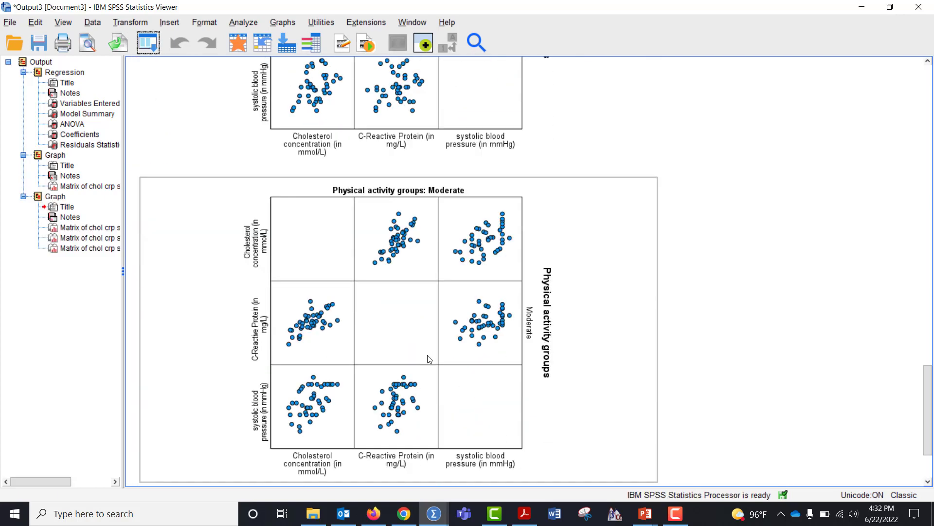
{"action": "scroll", "coordinate": [430, 359], "scroll_direction": "down", "scroll_amount": 1}
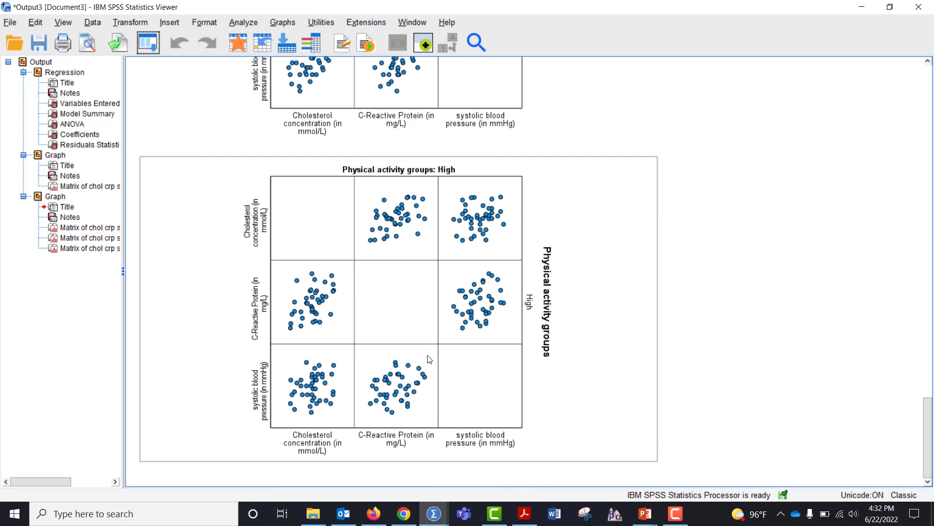
{"action": "scroll", "coordinate": [429, 360], "scroll_direction": "up", "scroll_amount": 2}
{"action": "scroll", "coordinate": [432, 336], "scroll_direction": "up", "scroll_amount": 9}
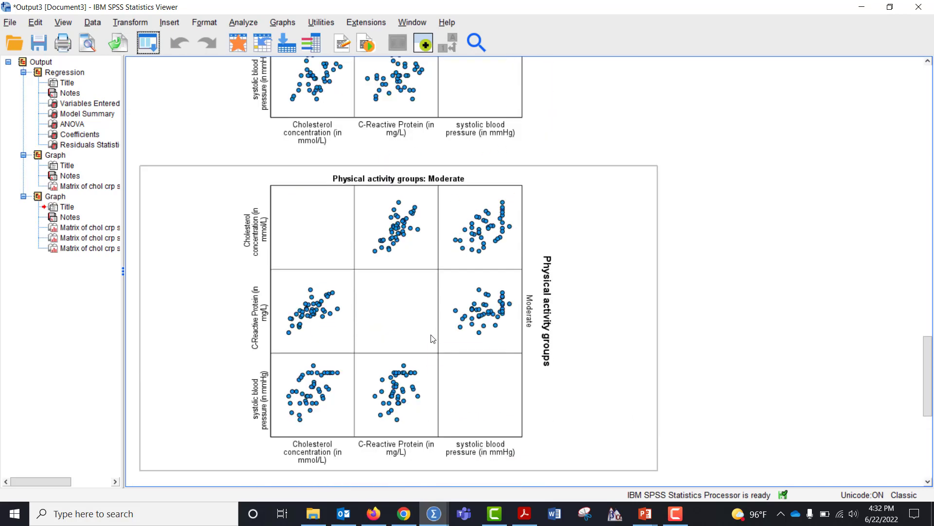
{"action": "left_click", "coordinate": [430, 332]}
{"action": "scroll", "coordinate": [610, 288], "scroll_direction": "down", "scroll_amount": 2}
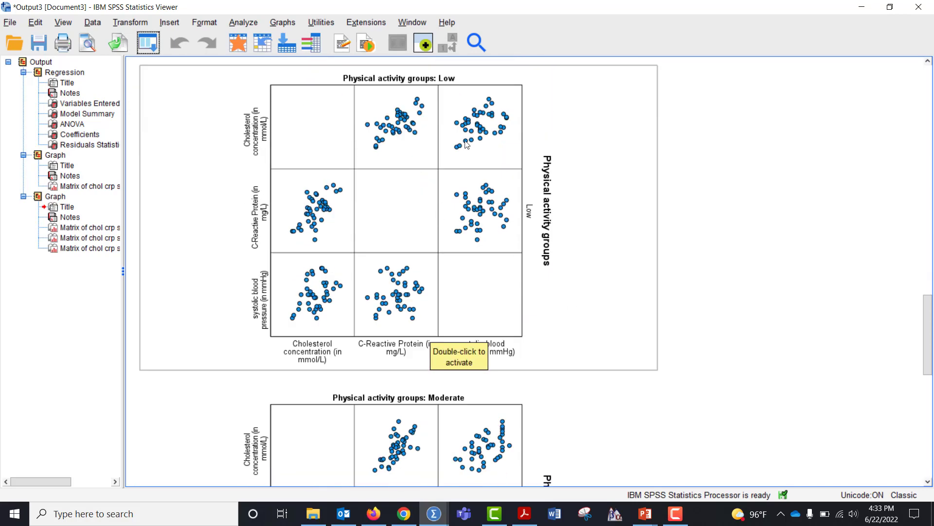
{"action": "scroll", "coordinate": [436, 327], "scroll_direction": "down", "scroll_amount": 10}
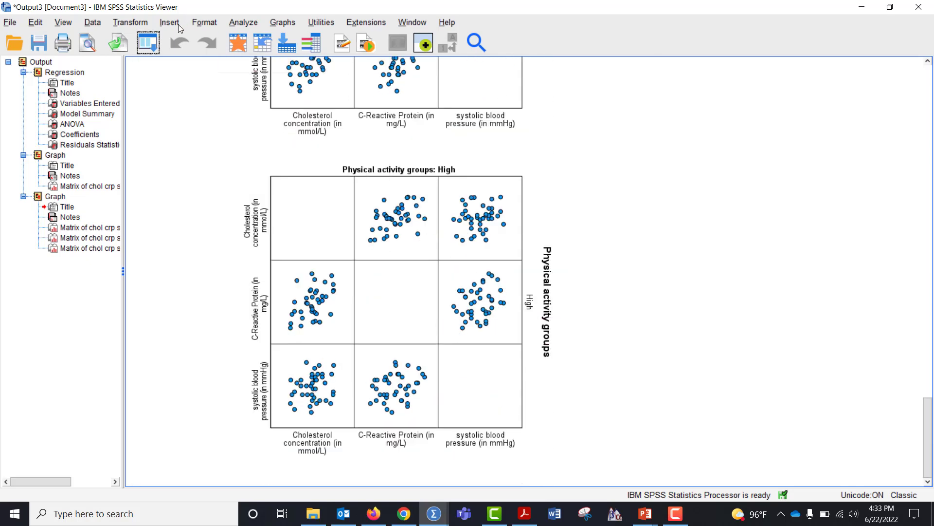
Reset Split File to Analyze all cases, removing the split by group
{"action": "left_click", "coordinate": [148, 47]}
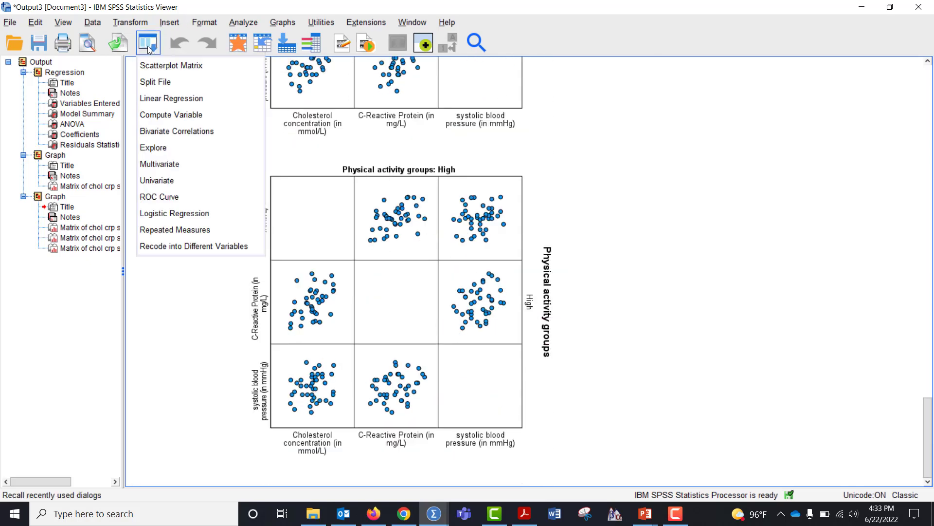
{"action": "left_click", "coordinate": [154, 83]}
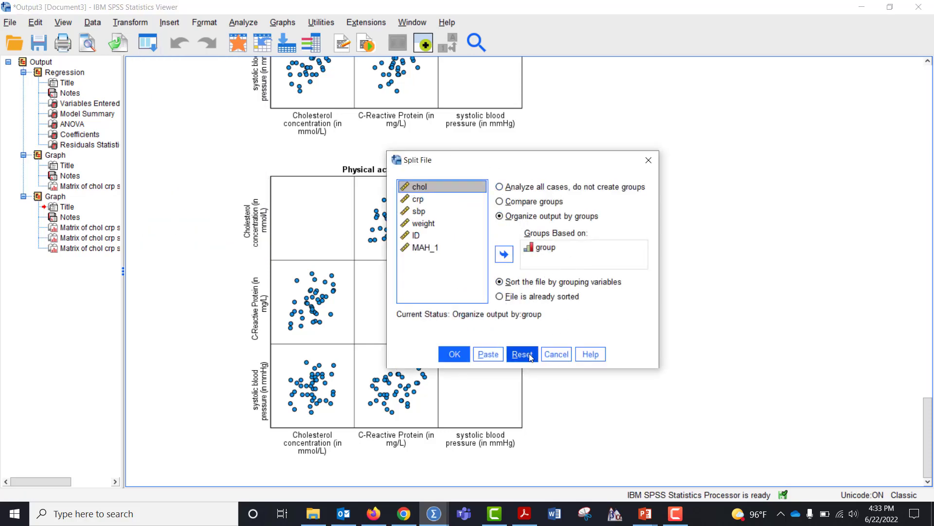
{"action": "left_click", "coordinate": [148, 47]}
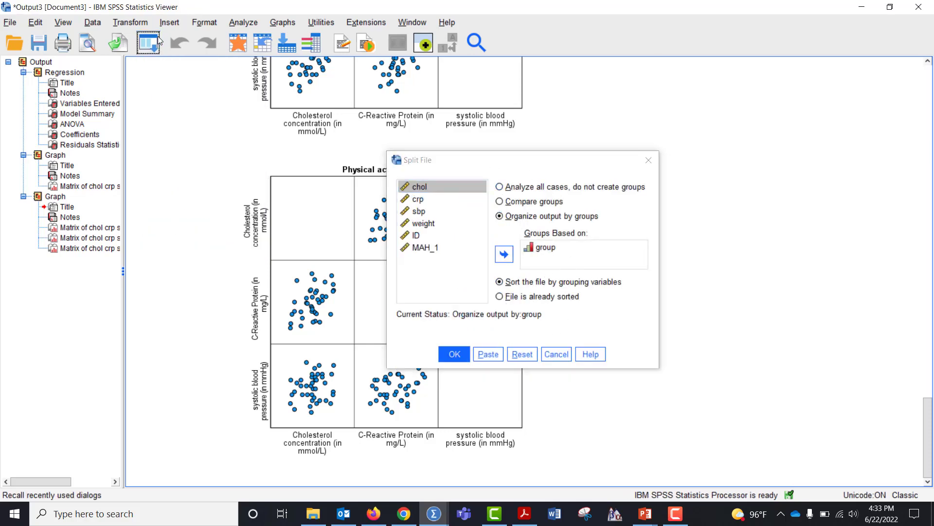
{"action": "left_click", "coordinate": [196, 83]}
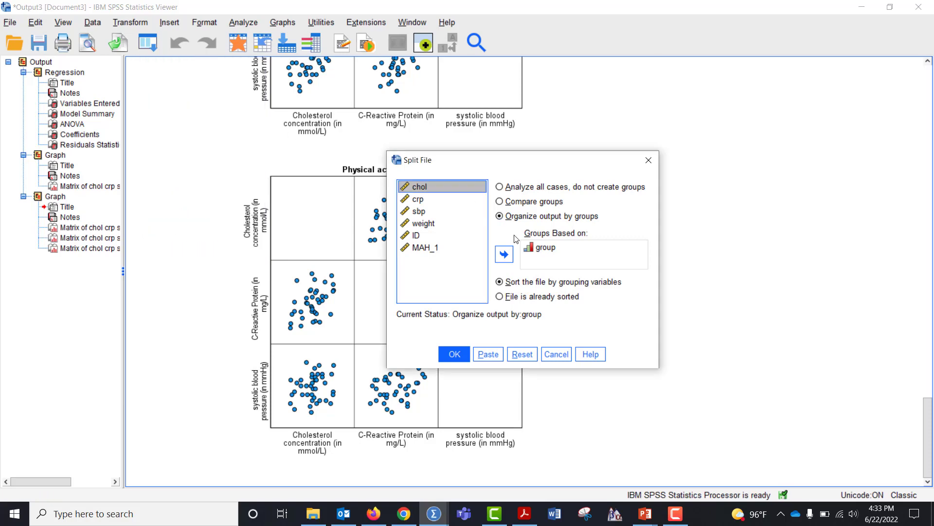
{"action": "left_click", "coordinate": [522, 354]}
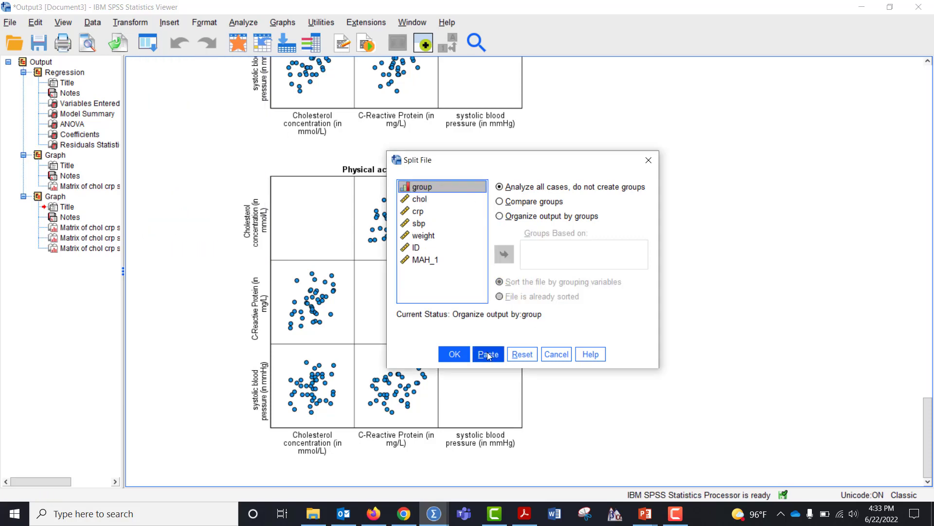
{"action": "left_click", "coordinate": [454, 354]}
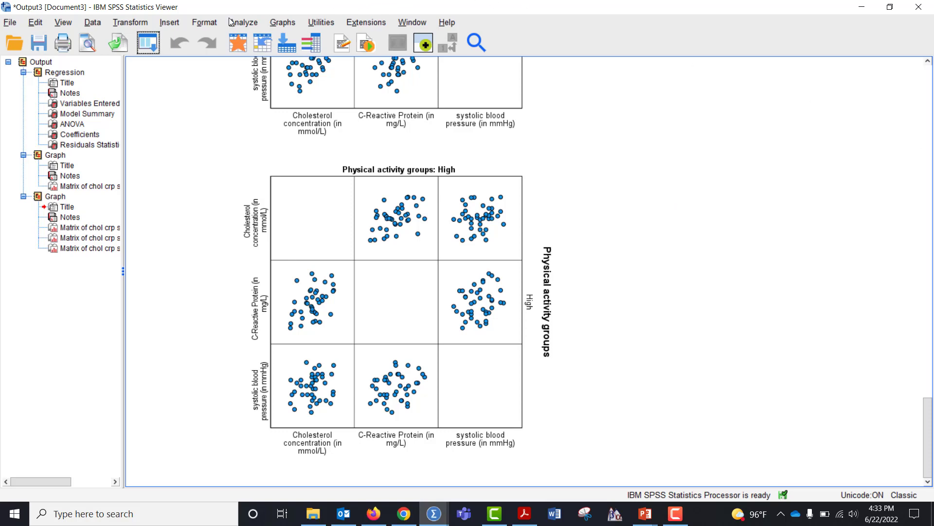
Reset Explore with chol, crp, sbp in the Dependent List and group as factor
{"action": "left_click", "coordinate": [148, 43]}
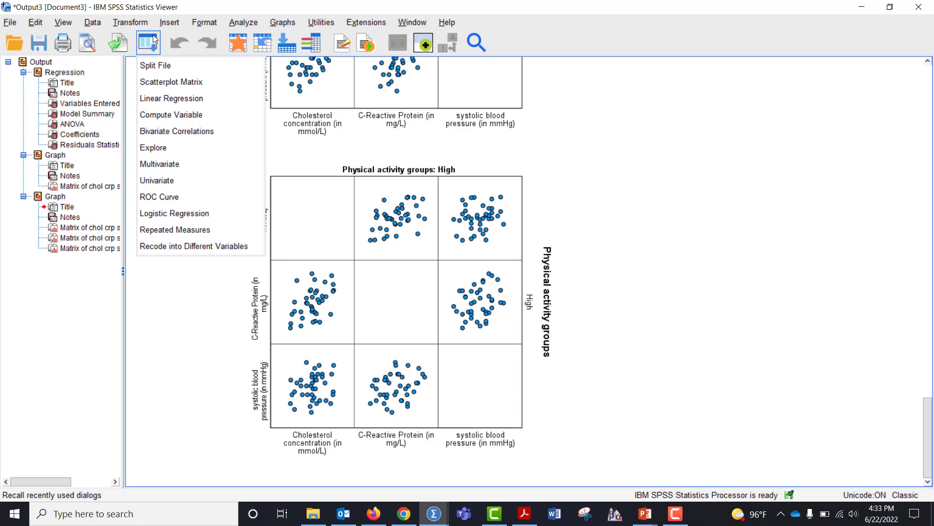
{"action": "left_click", "coordinate": [154, 147]}
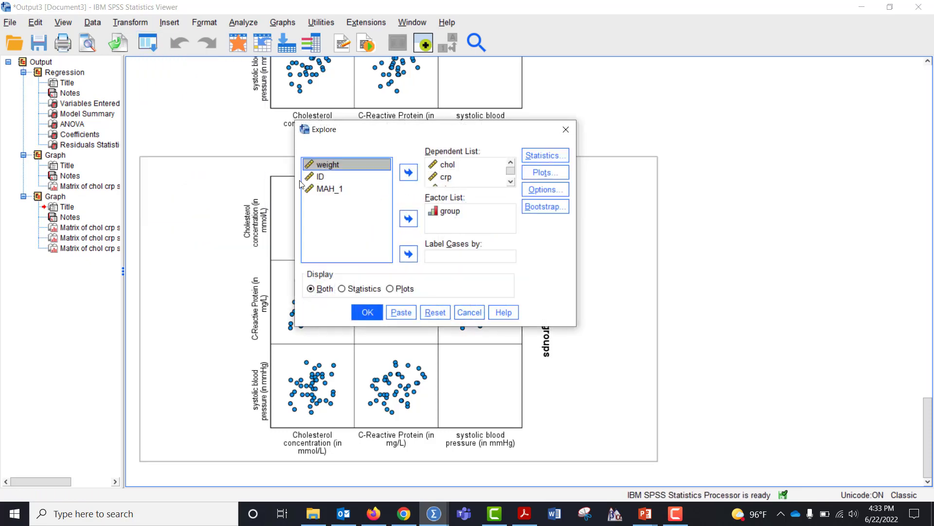
{"action": "left_click", "coordinate": [434, 312]}
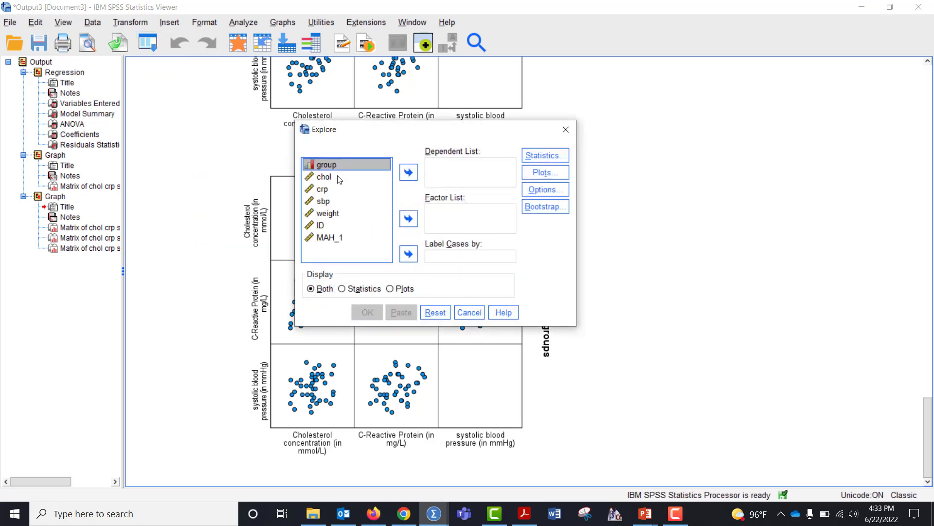
{"action": "left_click", "coordinate": [342, 177]}
{"action": "left_click", "coordinate": [338, 204], "text": "shift"}
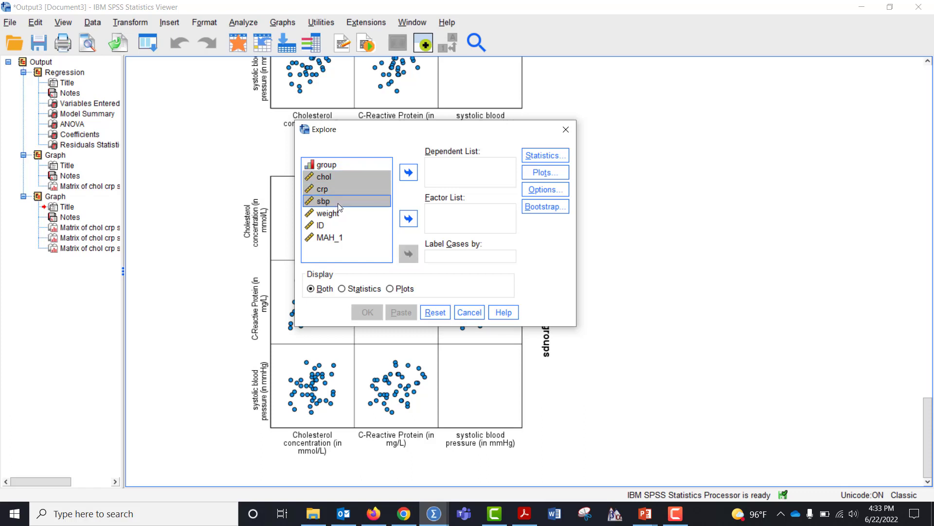
{"action": "left_click", "coordinate": [409, 171]}
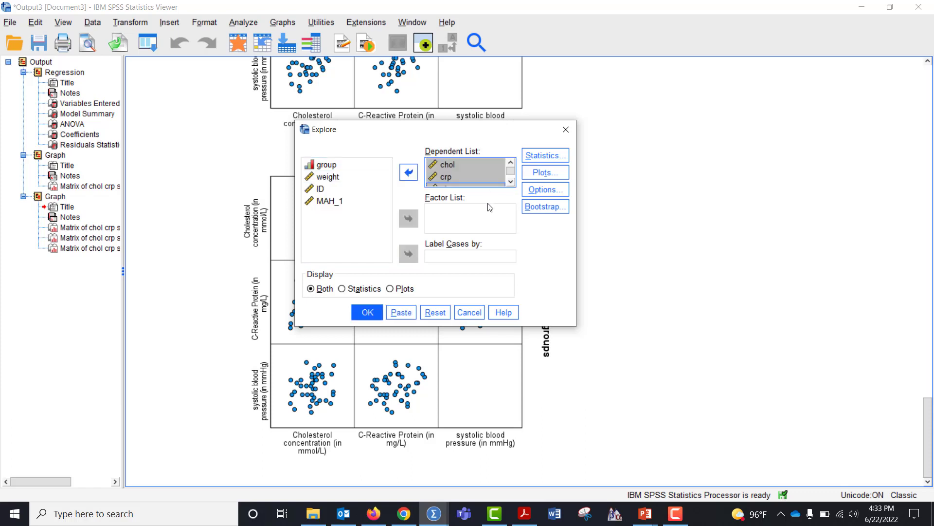
{"action": "left_click", "coordinate": [354, 165]}
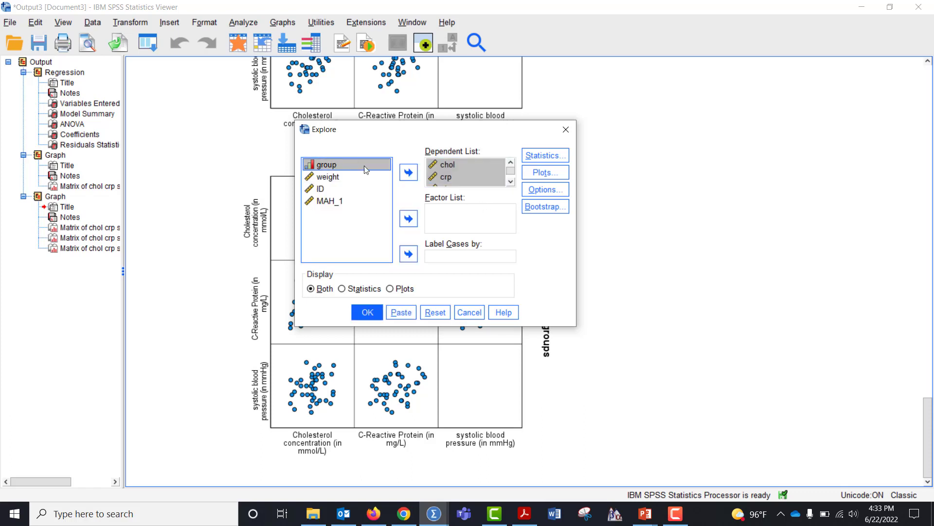
{"action": "left_click", "coordinate": [408, 218]}
Request Normality plots with tests and run the Explore analysis
{"action": "left_click", "coordinate": [551, 174]}
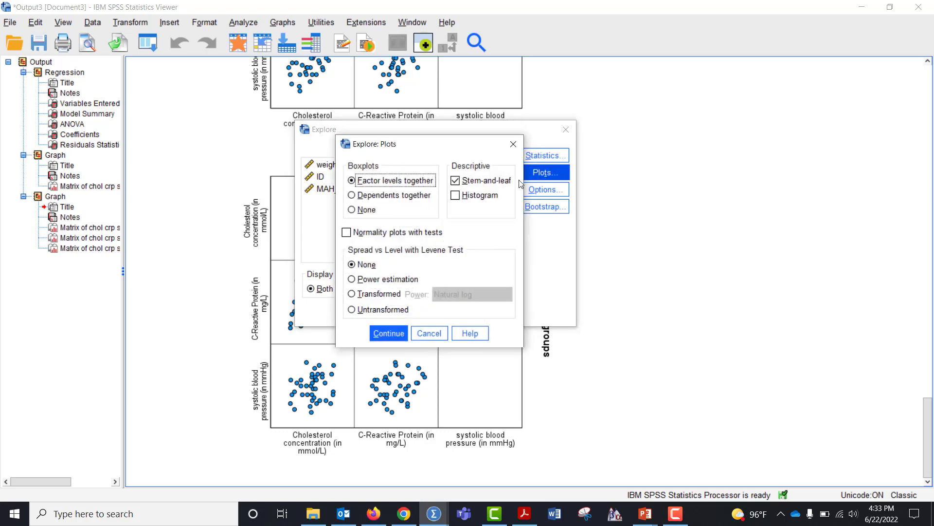
{"action": "left_click", "coordinate": [367, 234]}
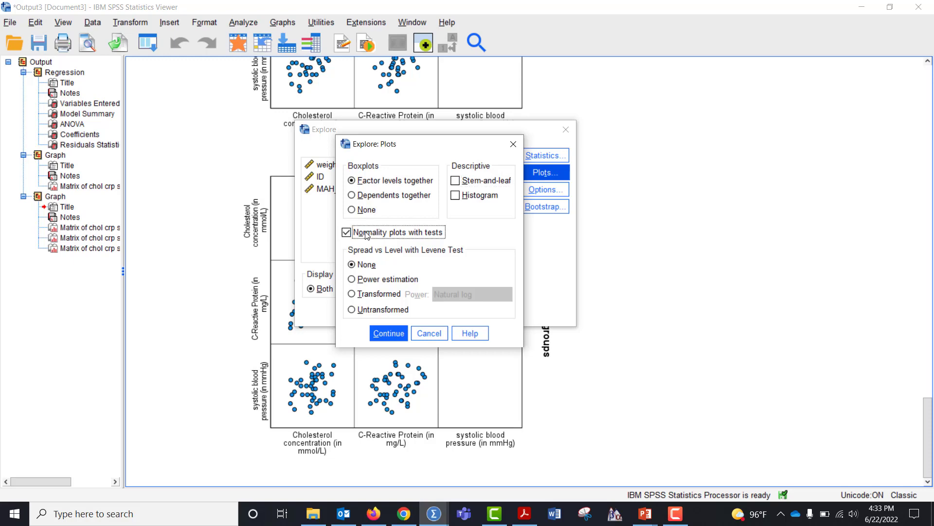
{"action": "left_click", "coordinate": [387, 333]}
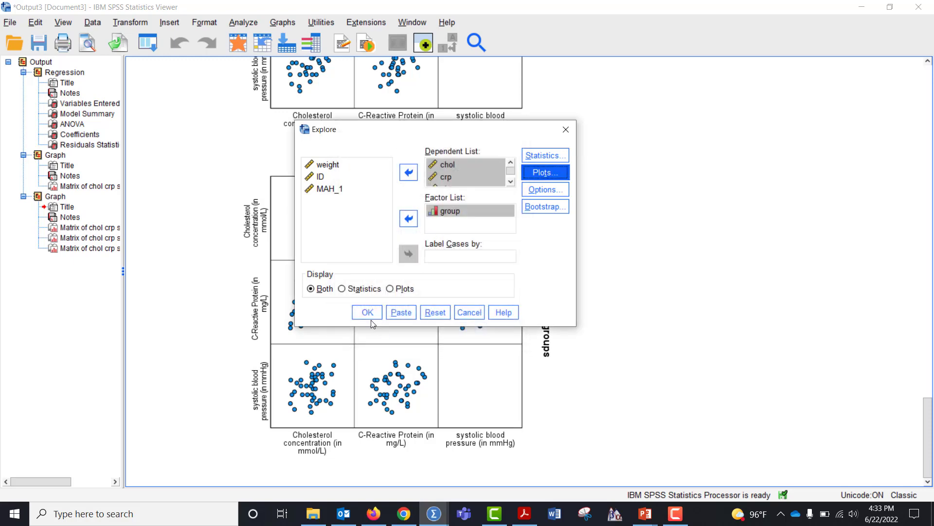
{"action": "left_click", "coordinate": [369, 314]}
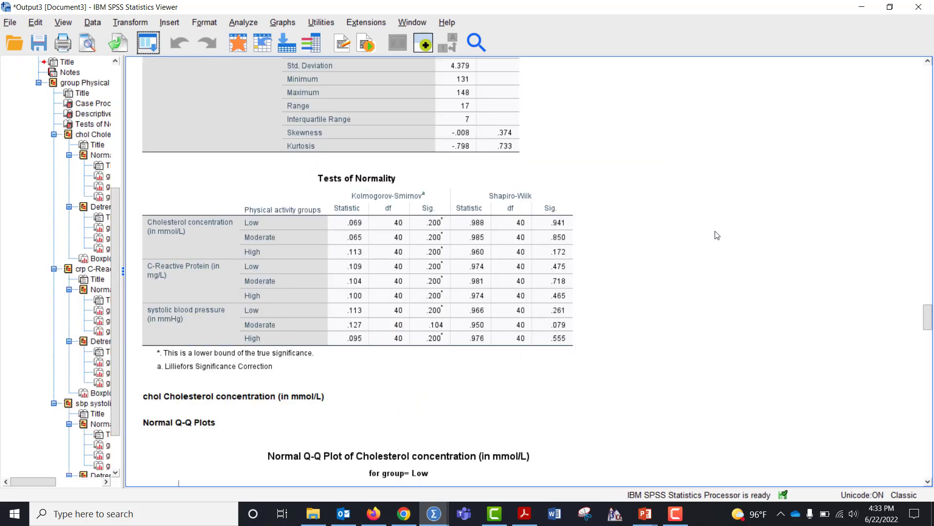
Inspect Tests of Normality: all Shapiro-Wilk Sig. exceed .05, lowest .079 for Moderate sbp
{"action": "left_click", "coordinate": [573, 219]}
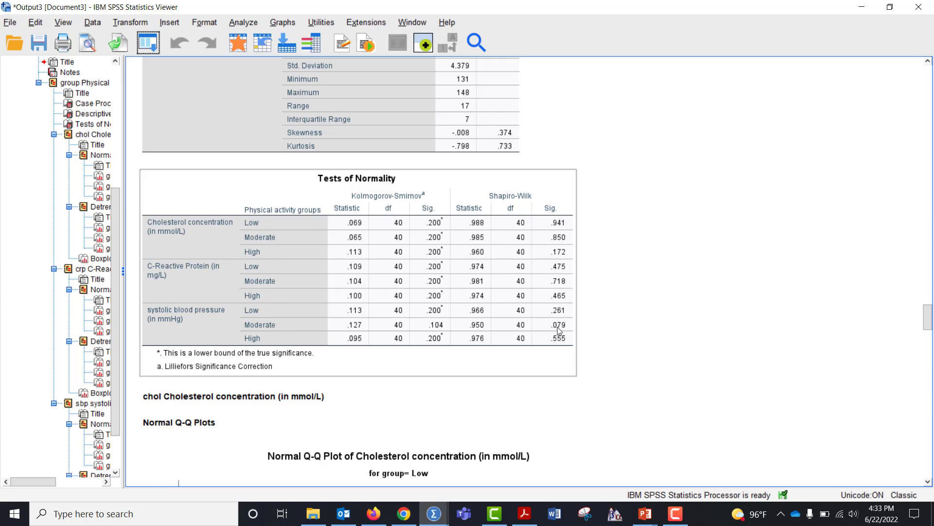
{"action": "left_click", "coordinate": [582, 304]}
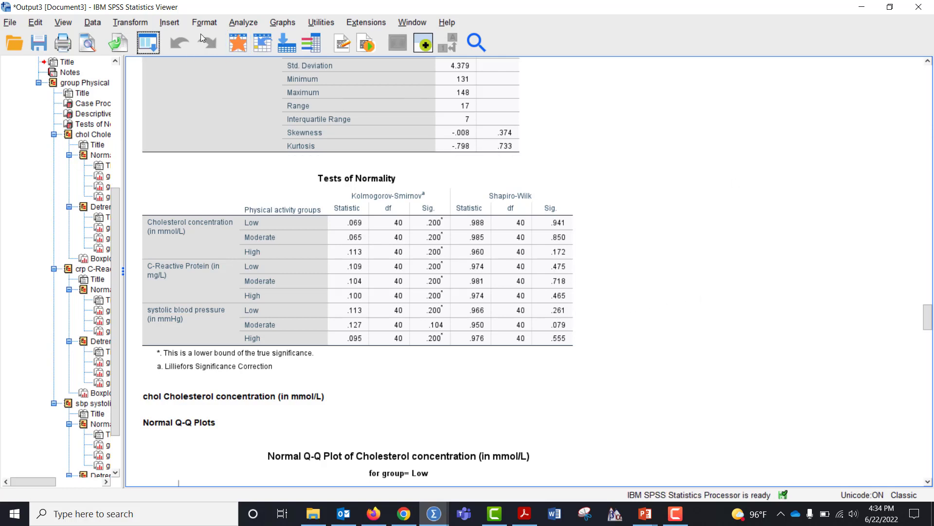
{"action": "left_click", "coordinate": [243, 23]}
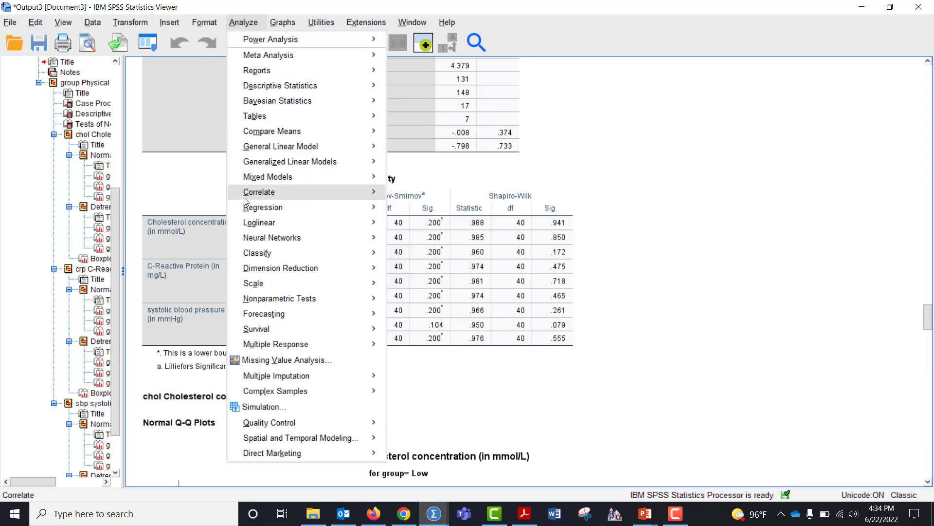
{"action": "mouse_move", "coordinate": [246, 198]}
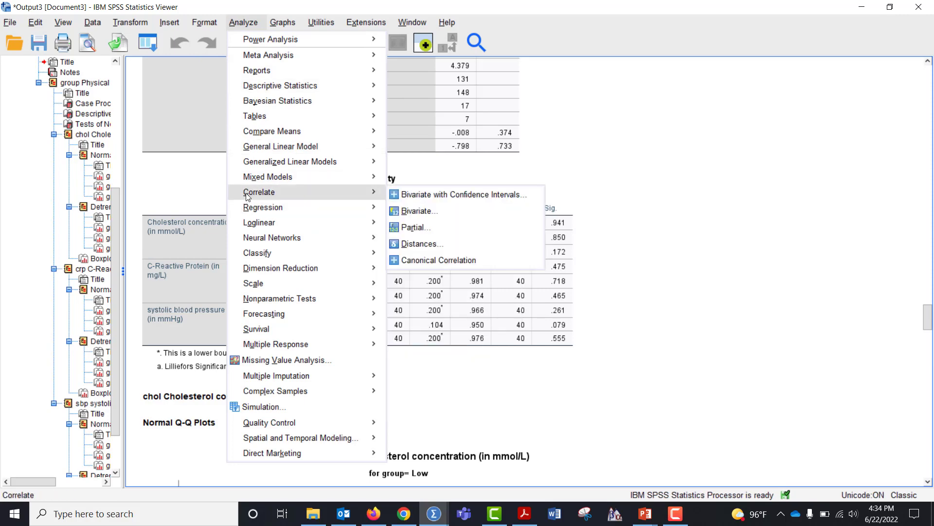
{"action": "left_click", "coordinate": [423, 210]}
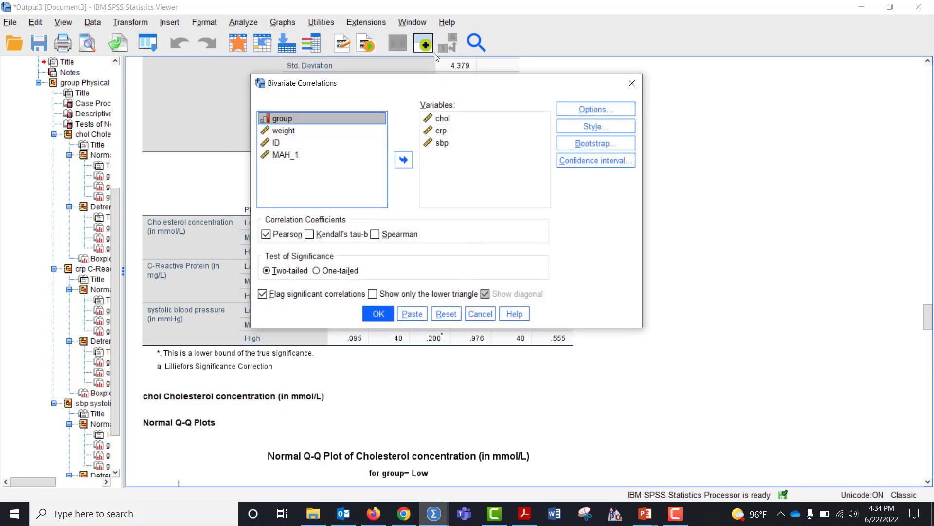
{"action": "left_click", "coordinate": [446, 313]}
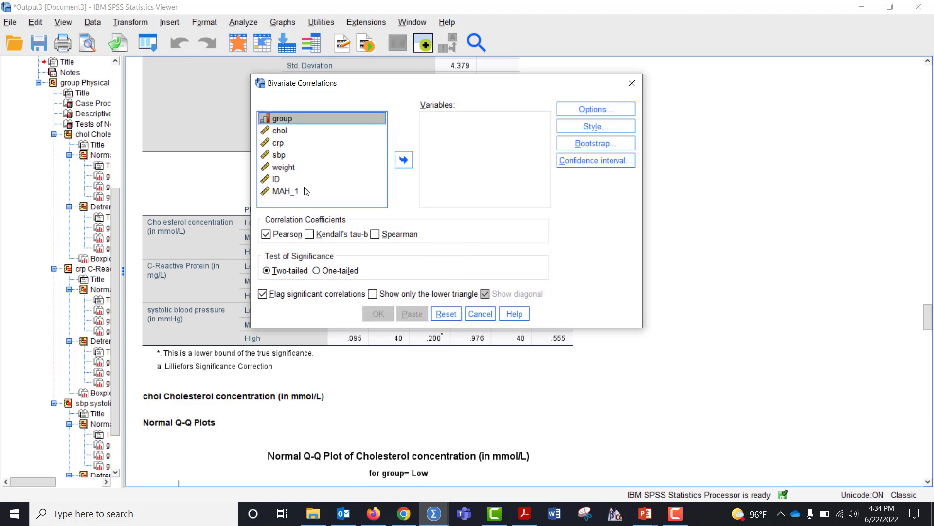
{"action": "left_click", "coordinate": [272, 132]}
{"action": "left_click", "coordinate": [286, 155], "text": "shift"}
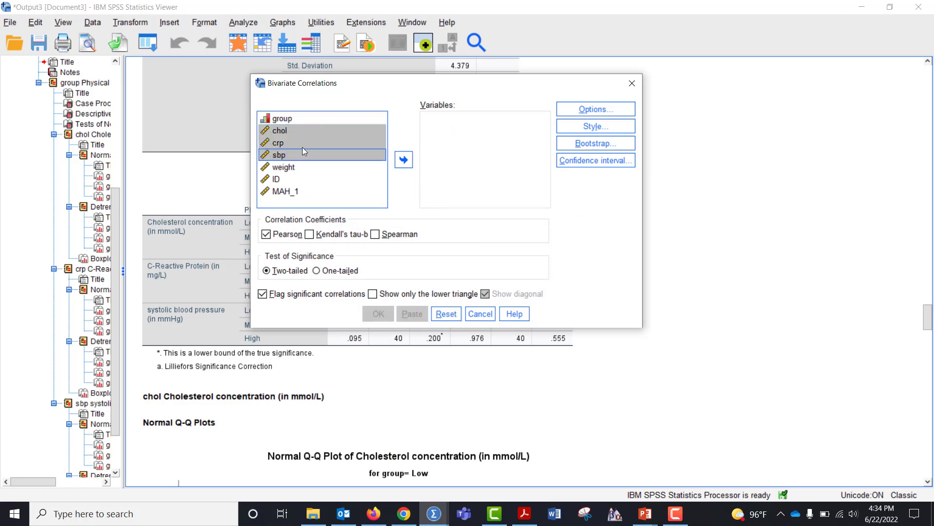
{"action": "left_click", "coordinate": [408, 163]}
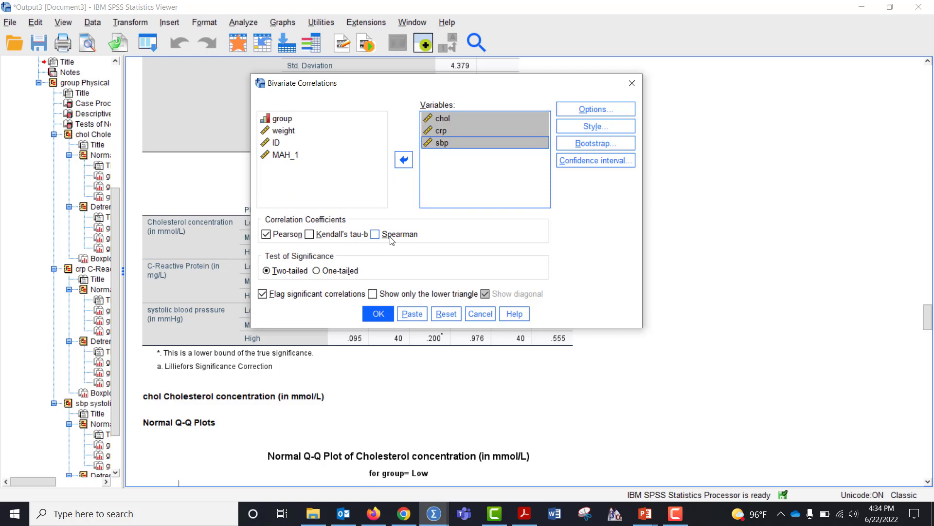
{"action": "left_click", "coordinate": [378, 314]}
{"action": "left_click", "coordinate": [424, 339]}
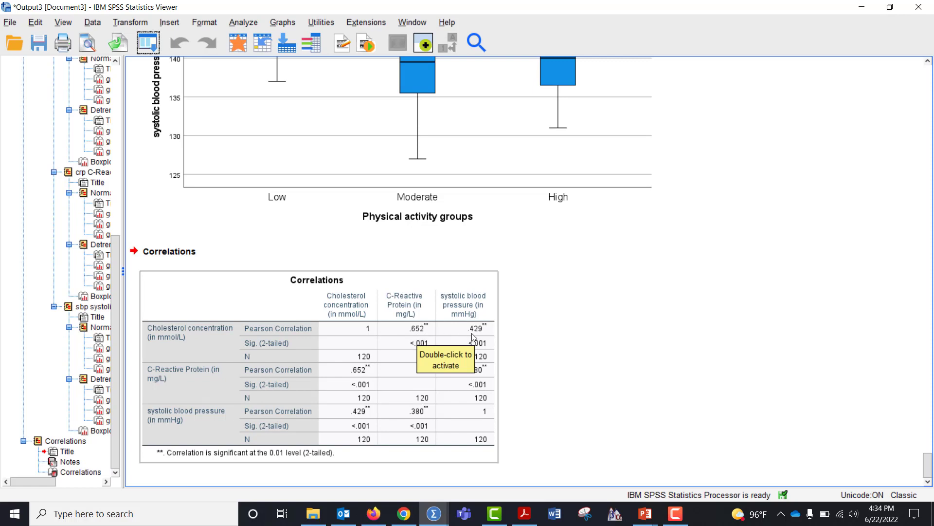
{"action": "left_click", "coordinate": [621, 339]}
{"action": "left_click", "coordinate": [488, 365]}
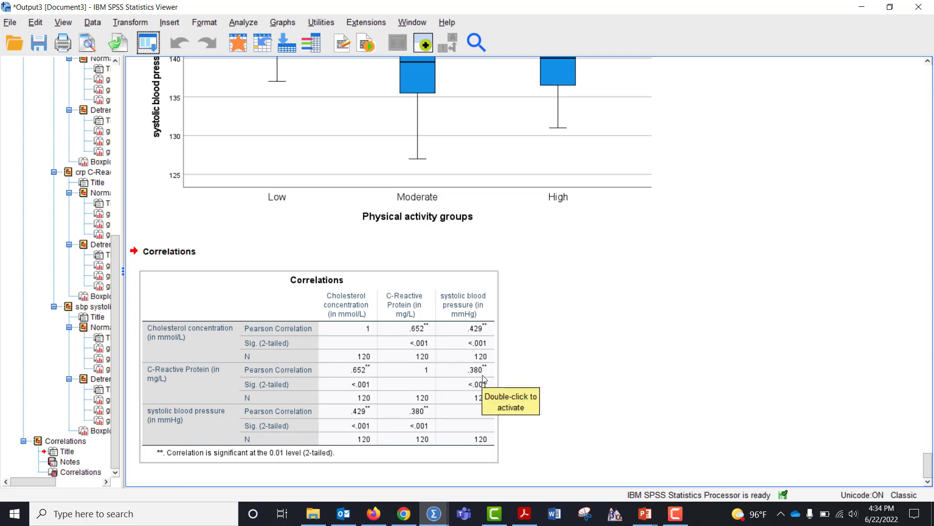
{"action": "left_click", "coordinate": [637, 360]}
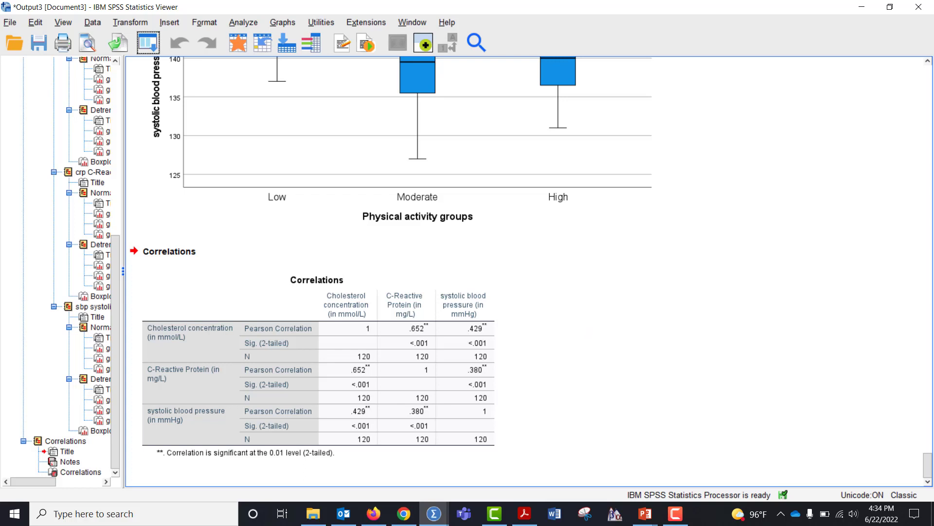
Start a Multivariate GLM with group as fixed factor and chol, crp, sbp as dependents
{"action": "left_click", "coordinate": [243, 23]}
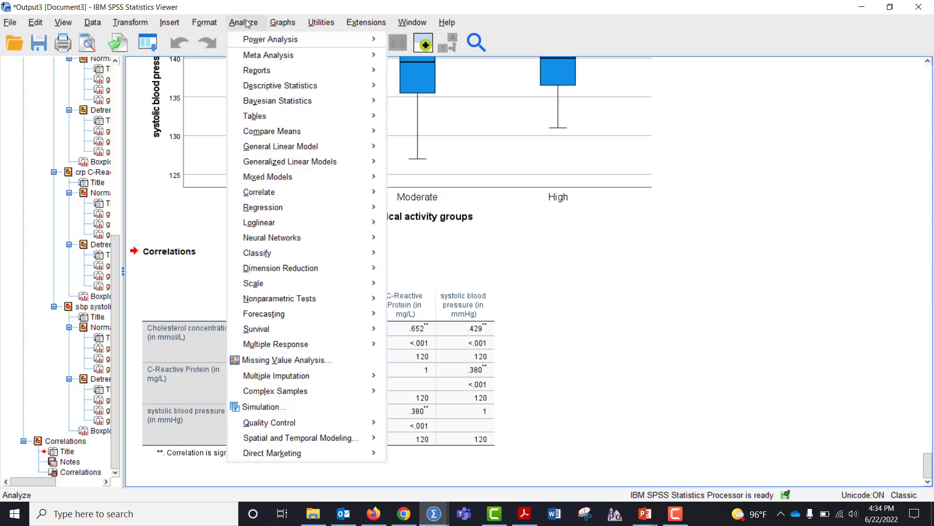
{"action": "mouse_move", "coordinate": [259, 150]}
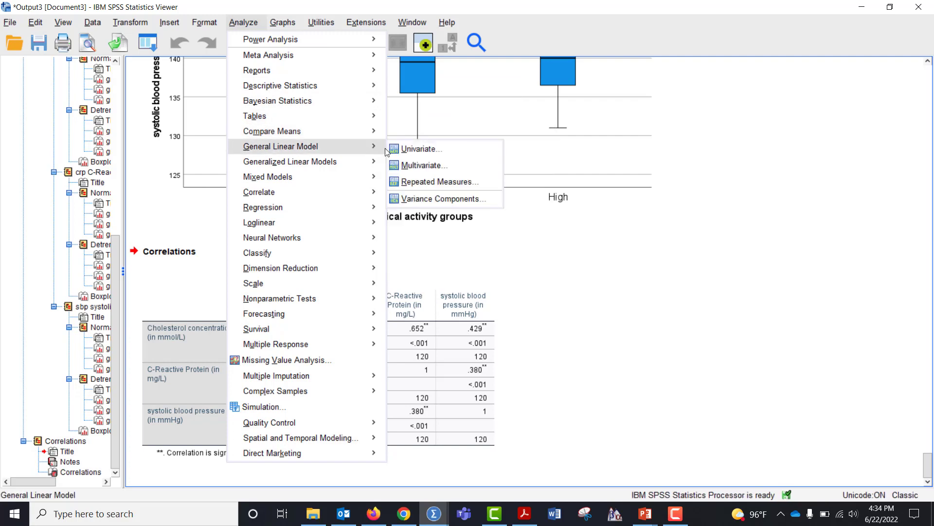
{"action": "left_click", "coordinate": [414, 165]}
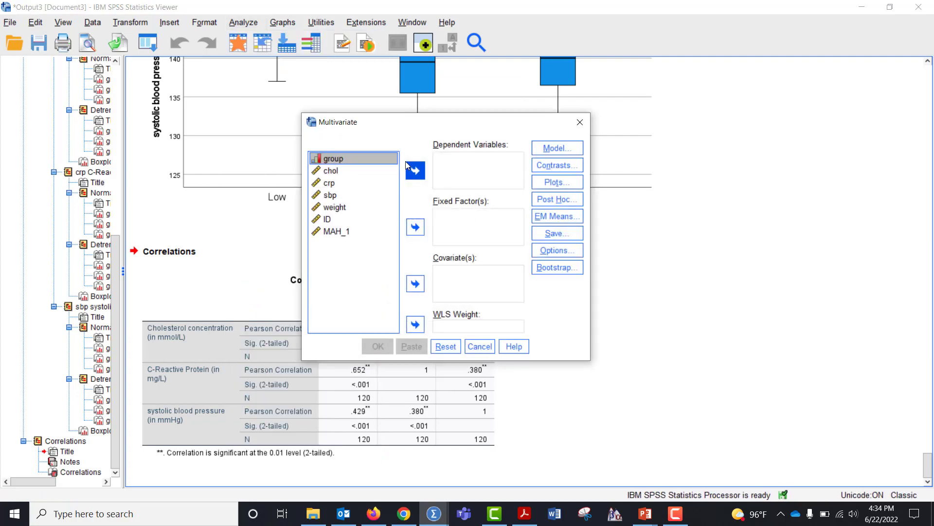
{"action": "left_click", "coordinate": [415, 226]}
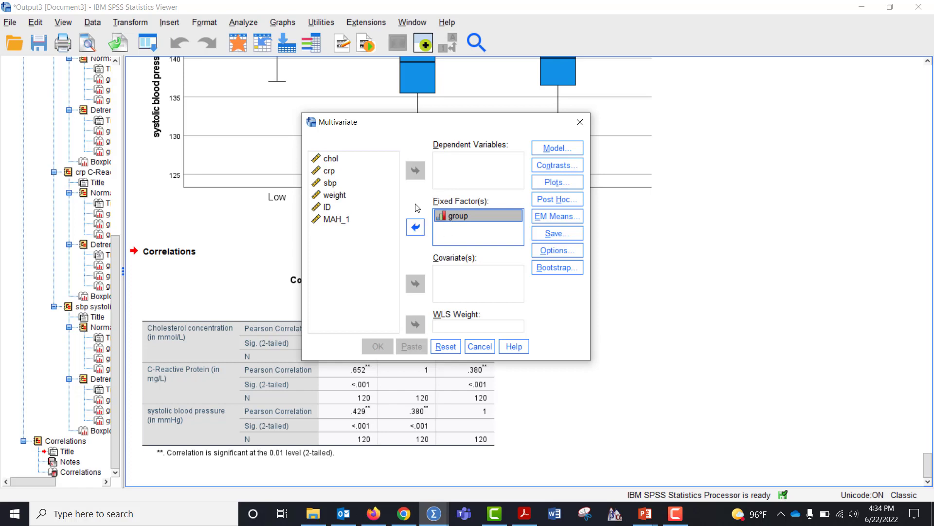
{"action": "left_click", "coordinate": [334, 161]}
{"action": "left_click", "coordinate": [326, 186], "text": "shift"}
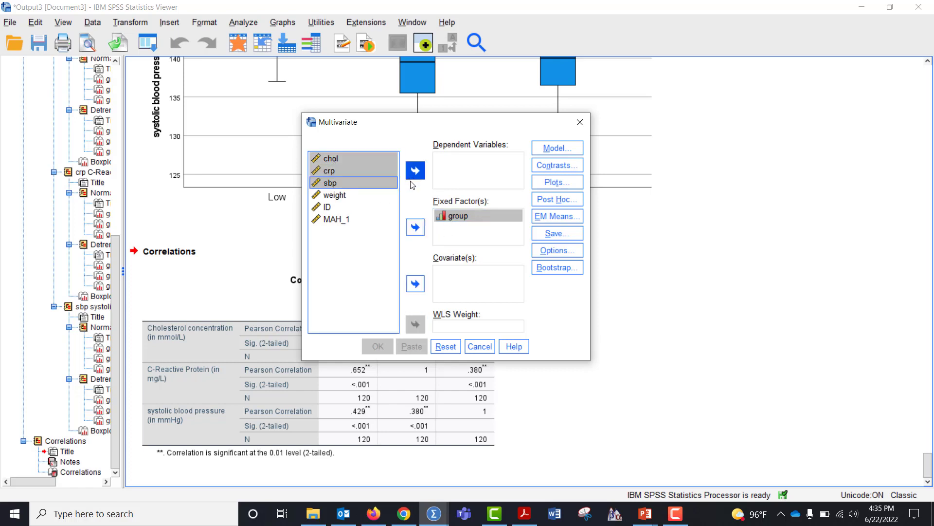
{"action": "left_click", "coordinate": [415, 171]}
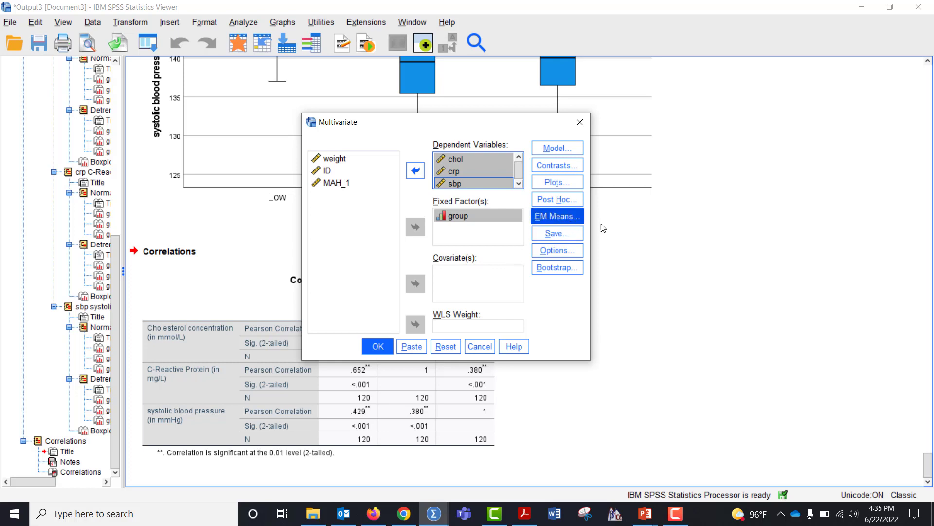
Request Bonferroni post hoc comparisons for the group factor
{"action": "left_click", "coordinate": [577, 205]}
{"action": "left_click", "coordinate": [446, 168]}
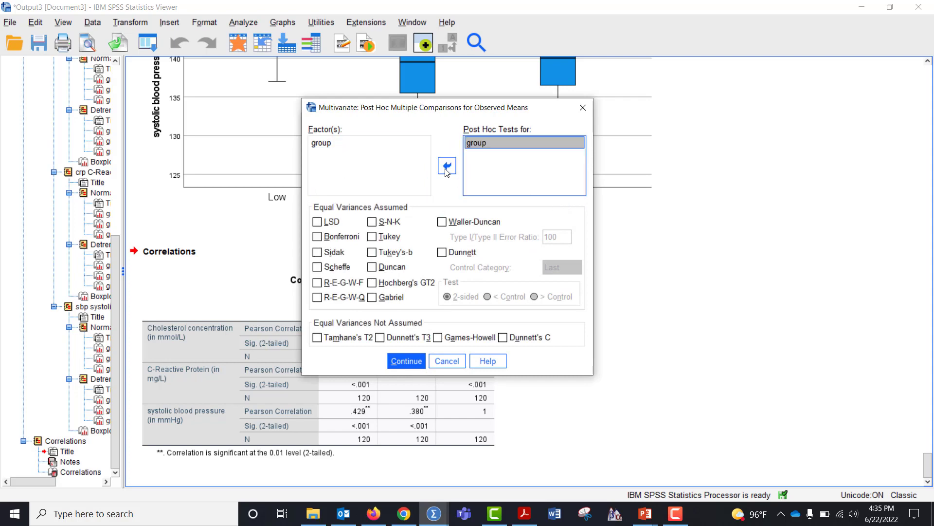
{"action": "left_click", "coordinate": [341, 237]}
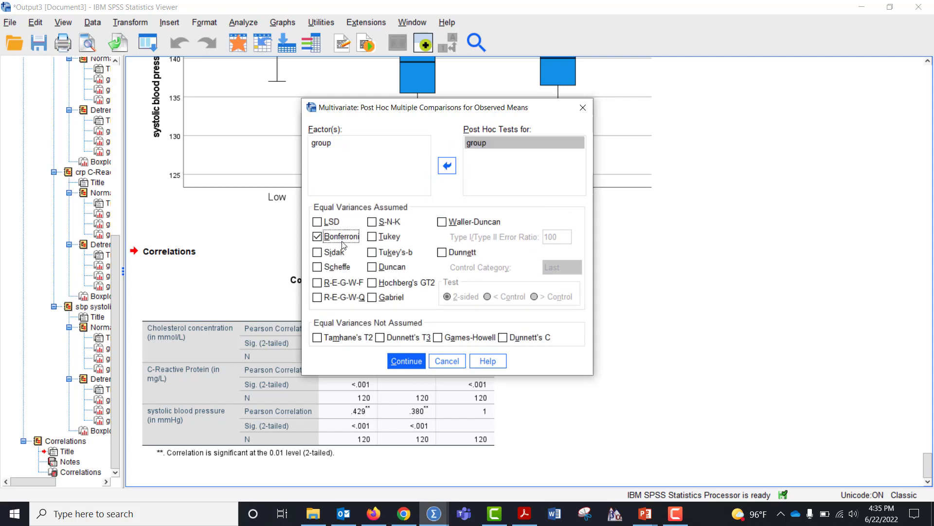
{"action": "left_click", "coordinate": [406, 362]}
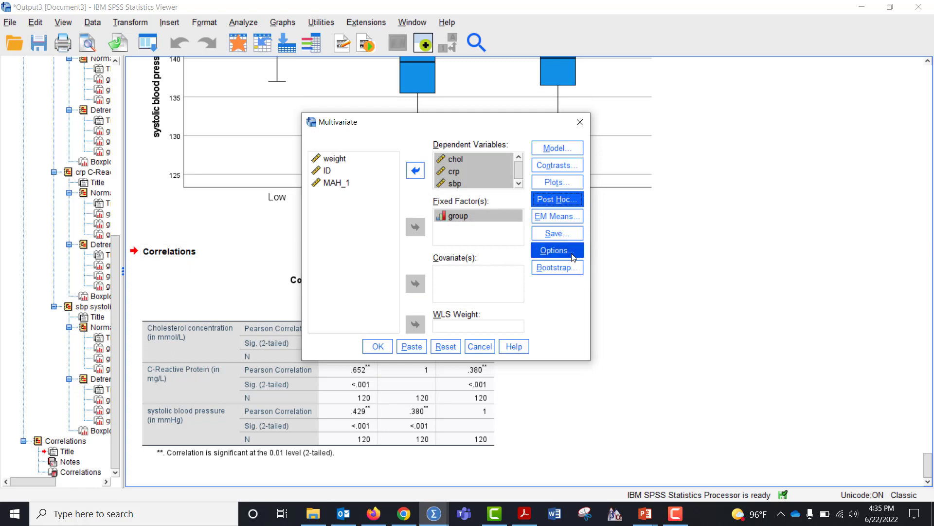
Turn on descriptive statistics, estimates of effect size and homogeneity tests in Options
{"action": "left_click", "coordinate": [557, 250]}
{"action": "left_click", "coordinate": [375, 207]}
{"action": "left_click", "coordinate": [382, 223]}
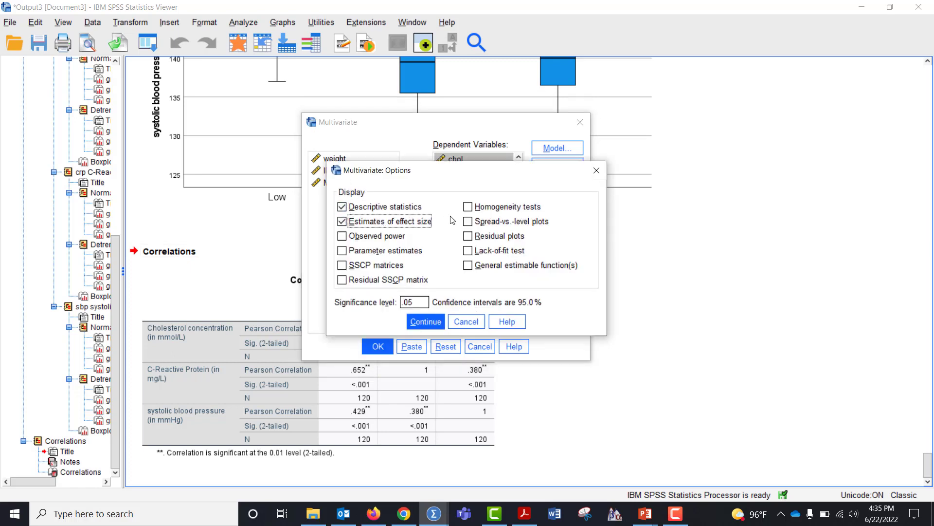
{"action": "left_click", "coordinate": [492, 207]}
{"action": "left_click", "coordinate": [433, 322]}
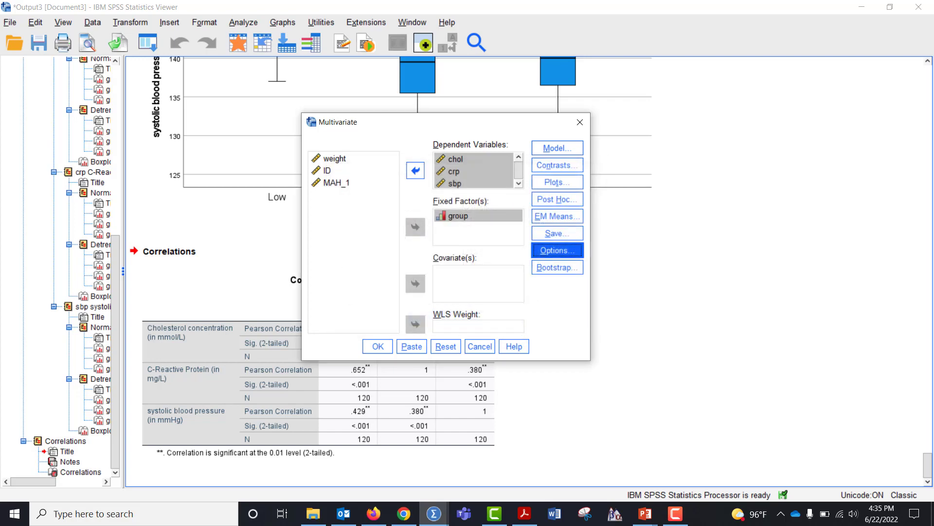
Run the MANOVA and inspect the Descriptive Statistics table in the output
{"action": "left_click", "coordinate": [379, 347]}
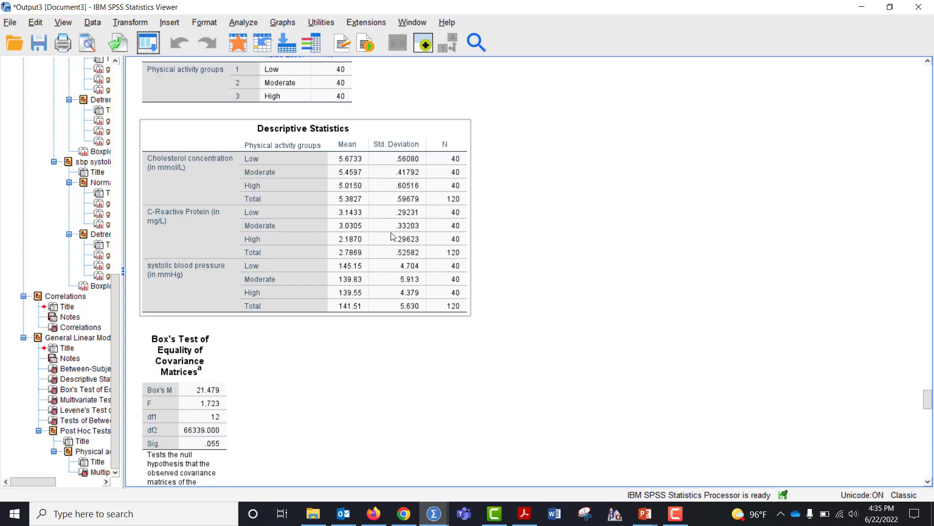
{"action": "scroll", "coordinate": [529, 236], "scroll_direction": "down", "scroll_amount": 3}
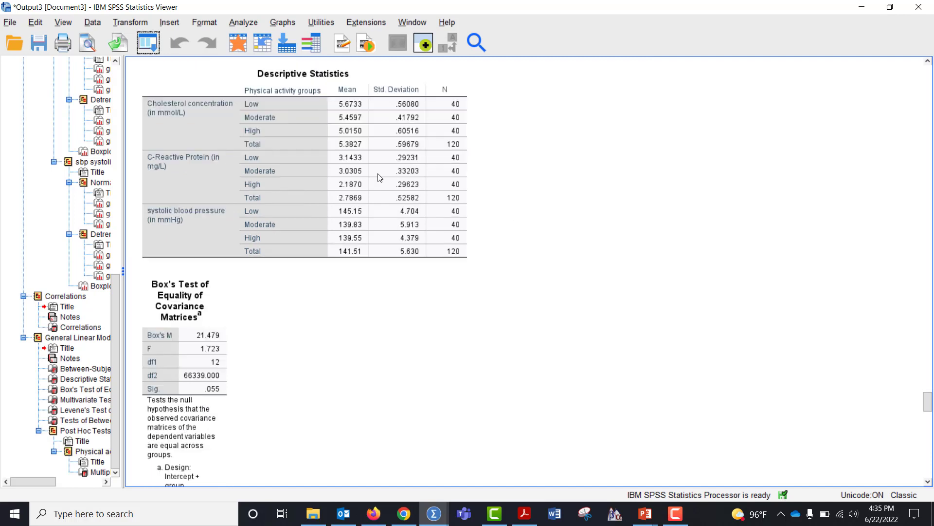
{"action": "left_click", "coordinate": [160, 136]}
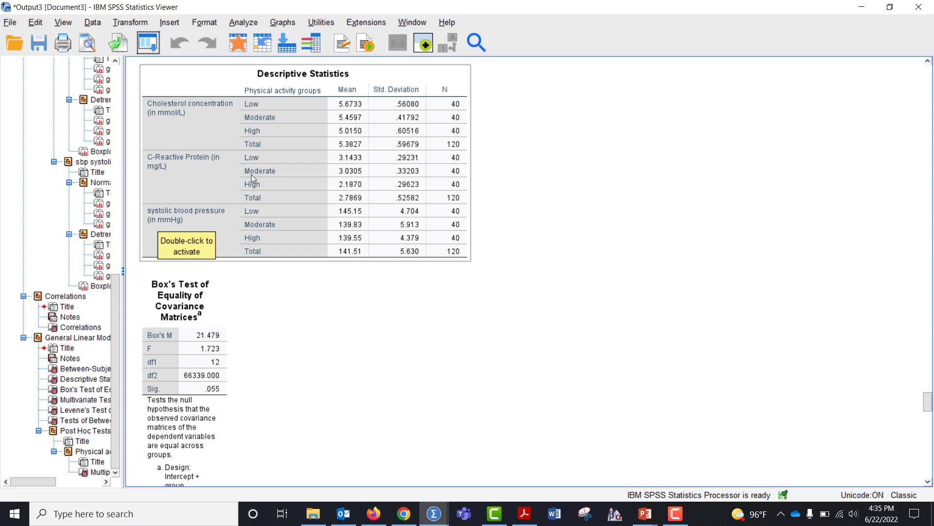
{"action": "left_click", "coordinate": [563, 330]}
Inspect Box's Test of equality of covariance matrices, showing Sig. .055
{"action": "scroll", "coordinate": [563, 330], "scroll_direction": "down", "scroll_amount": 6}
{"action": "left_click", "coordinate": [202, 230]}
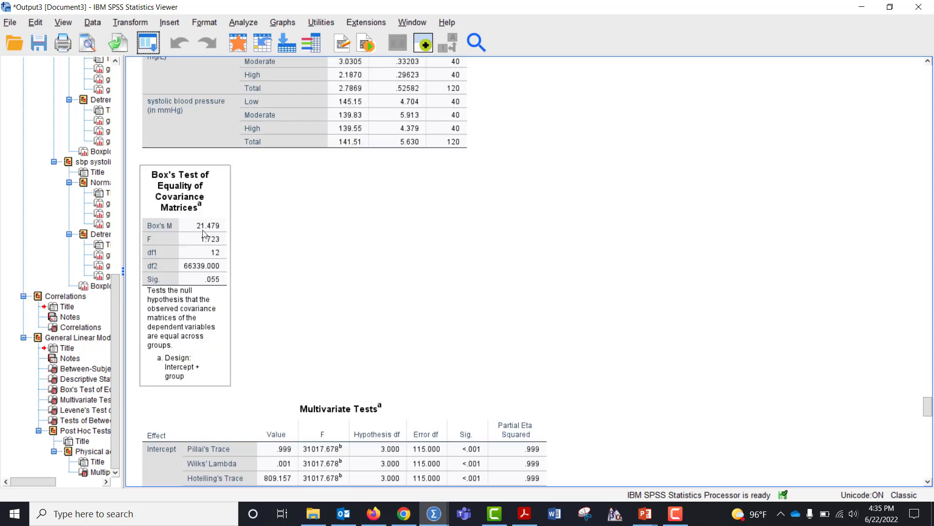
{"action": "left_click", "coordinate": [313, 258]}
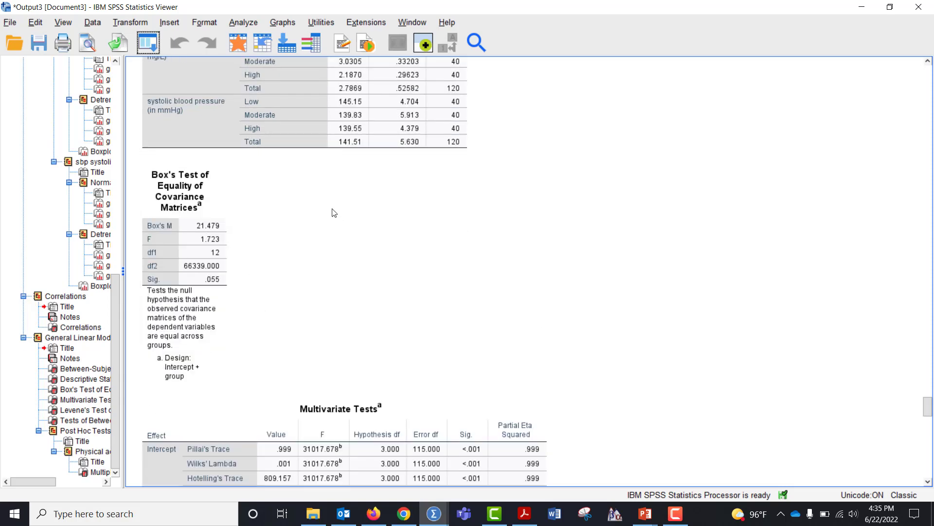
{"action": "left_click", "coordinate": [224, 278]}
Scroll down to review the Multivariate Tests and Levene's Test tables
{"action": "scroll", "coordinate": [302, 263], "scroll_direction": "down", "scroll_amount": 3}
{"action": "scroll", "coordinate": [303, 258], "scroll_direction": "down", "scroll_amount": 3}
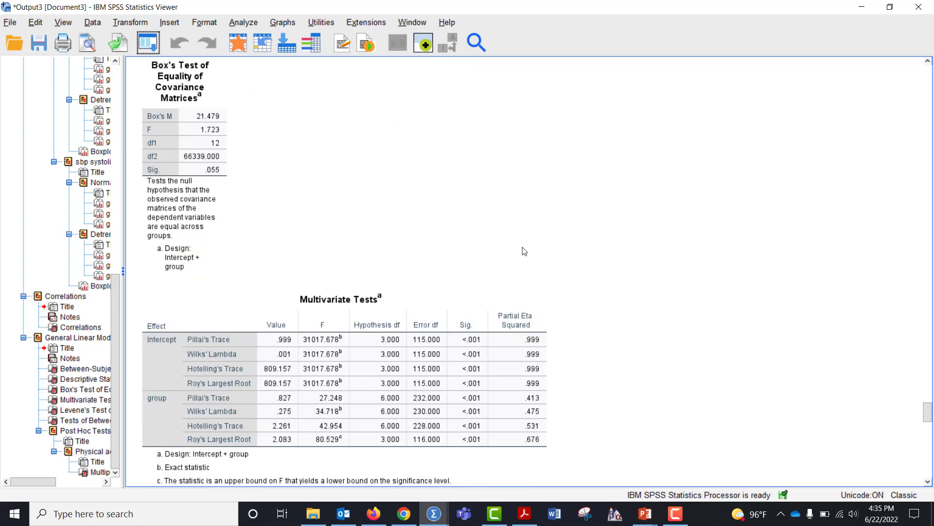
{"action": "scroll", "coordinate": [535, 253], "scroll_direction": "down", "scroll_amount": 3}
{"action": "scroll", "coordinate": [657, 270], "scroll_direction": "down", "scroll_amount": 3}
{"action": "scroll", "coordinate": [667, 274], "scroll_direction": "down", "scroll_amount": 3}
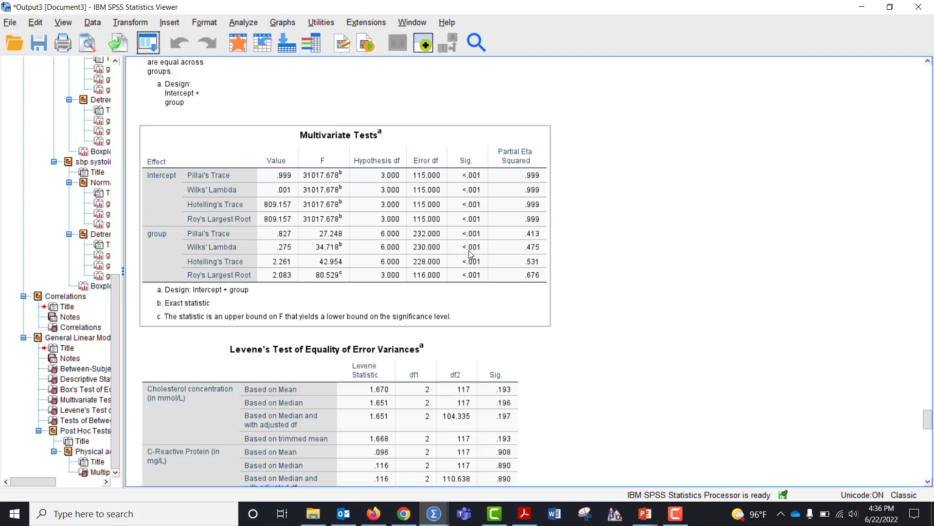
{"action": "left_click", "coordinate": [575, 256]}
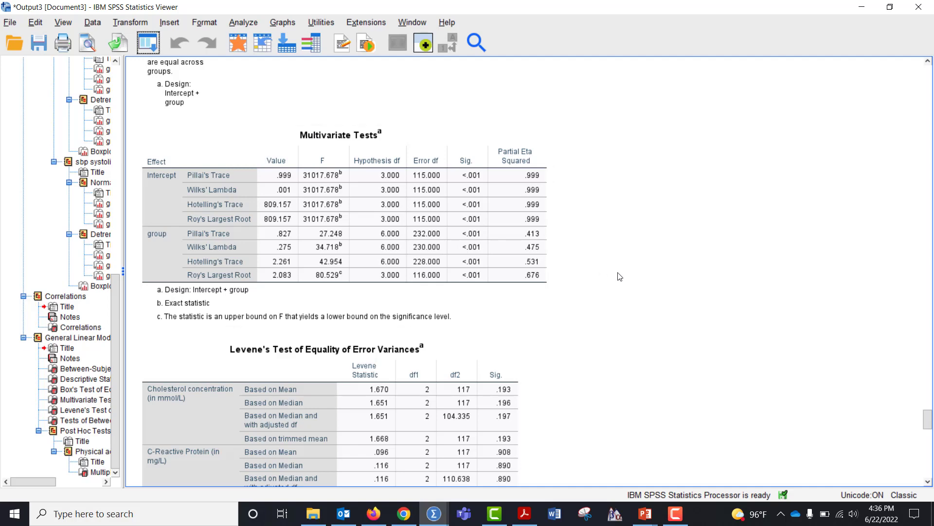
{"action": "scroll", "coordinate": [619, 277], "scroll_direction": "down", "scroll_amount": 5}
{"action": "left_click", "coordinate": [514, 279]}
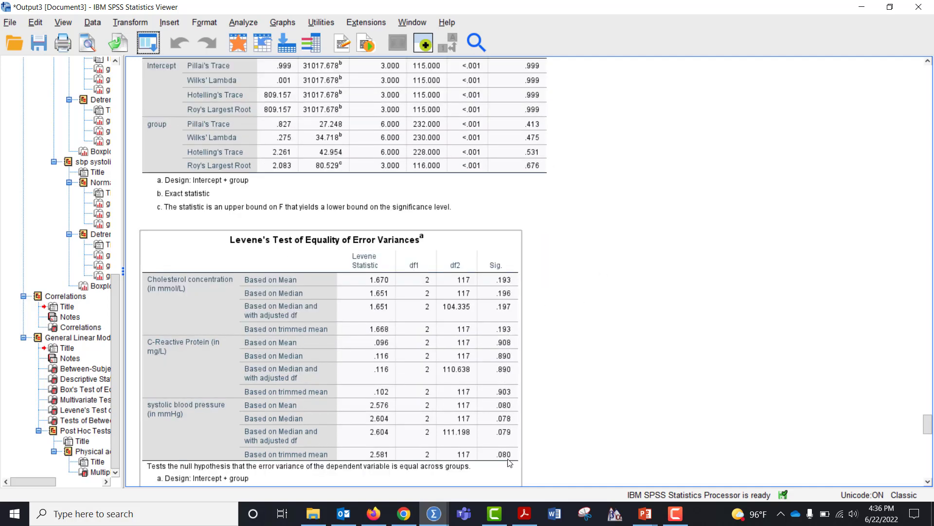
Check Between-Subjects Effects: group significant for chol, crp, sbp (partial eta² .213, .664, .211)
{"action": "scroll", "coordinate": [565, 275], "scroll_direction": "down", "scroll_amount": 15}
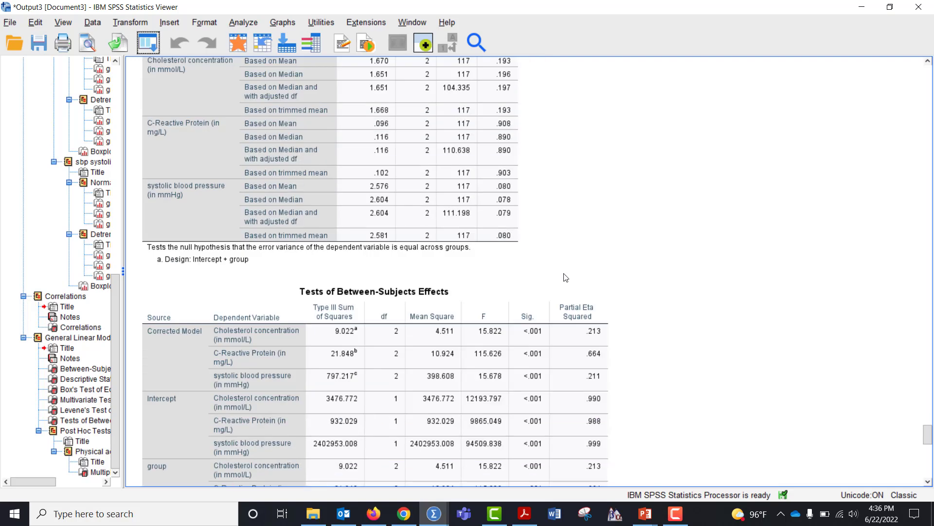
{"action": "left_click", "coordinate": [565, 275]}
{"action": "scroll", "coordinate": [156, 279], "scroll_direction": "down", "scroll_amount": 2}
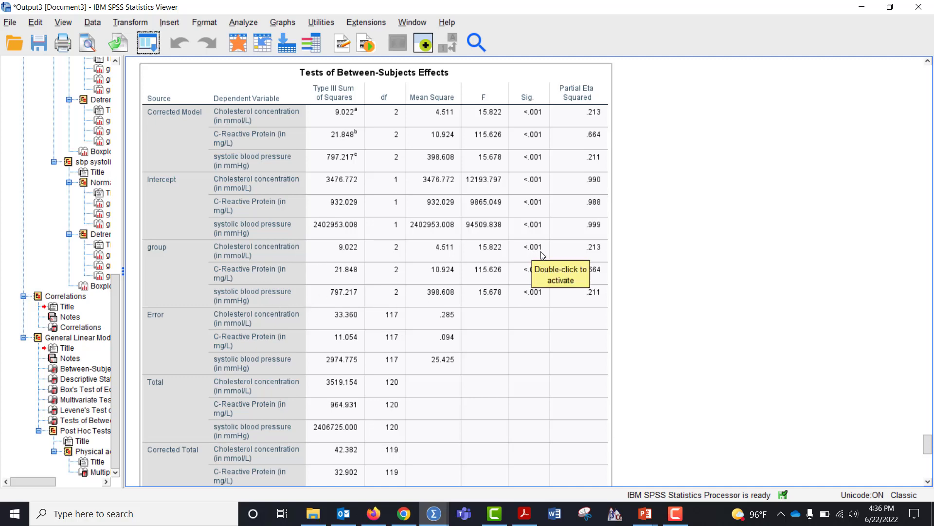
{"action": "scroll", "coordinate": [607, 250], "scroll_direction": "up", "scroll_amount": 10}
{"action": "scroll", "coordinate": [608, 250], "scroll_direction": "up", "scroll_amount": 5}
{"action": "left_click", "coordinate": [288, 220]}
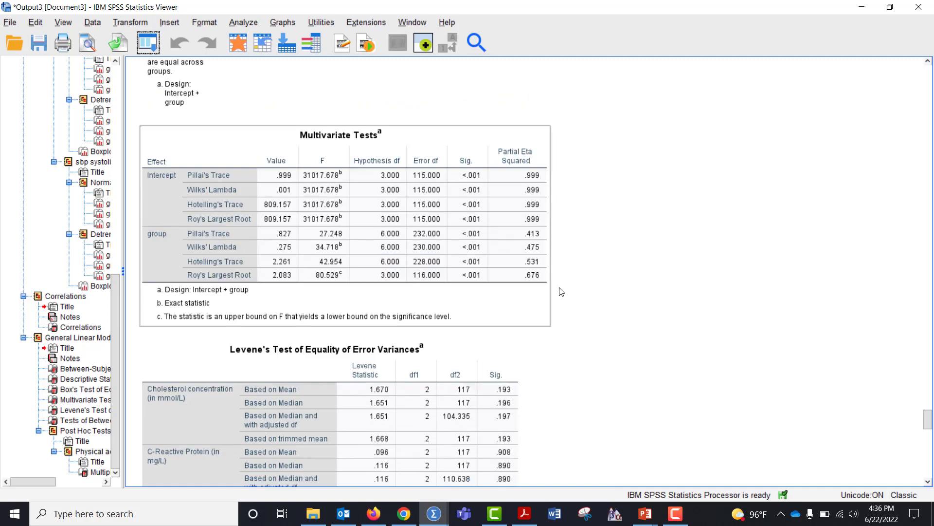
{"action": "scroll", "coordinate": [562, 292], "scroll_direction": "down", "scroll_amount": 15}
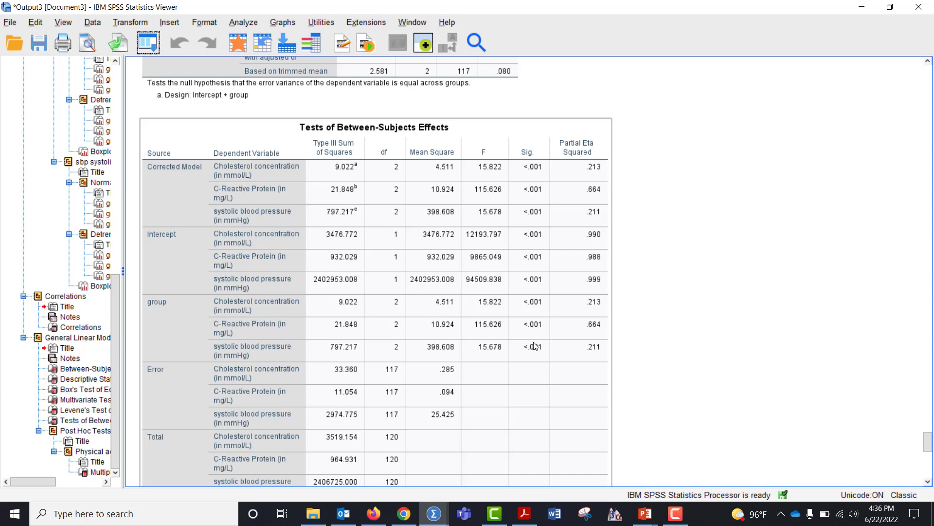
Review the Bonferroni Multiple Comparisons table for the physical activity groups
{"action": "scroll", "coordinate": [534, 343], "scroll_direction": "down", "scroll_amount": 15}
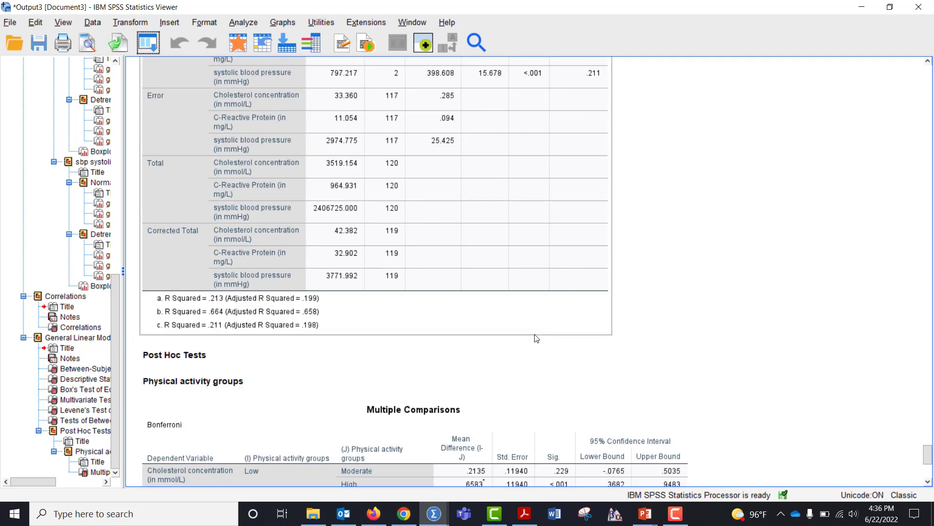
{"action": "scroll", "coordinate": [526, 325], "scroll_direction": "down", "scroll_amount": 3}
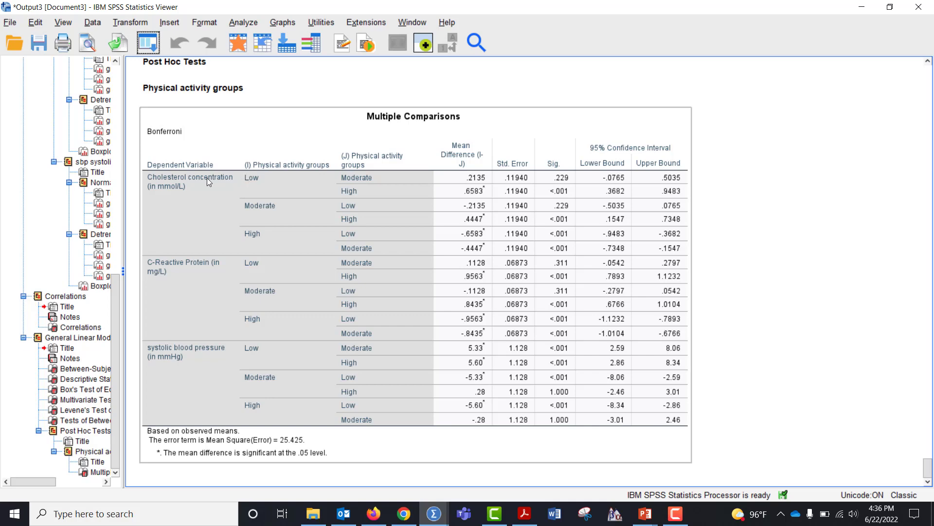
{"action": "left_click", "coordinate": [564, 91]}
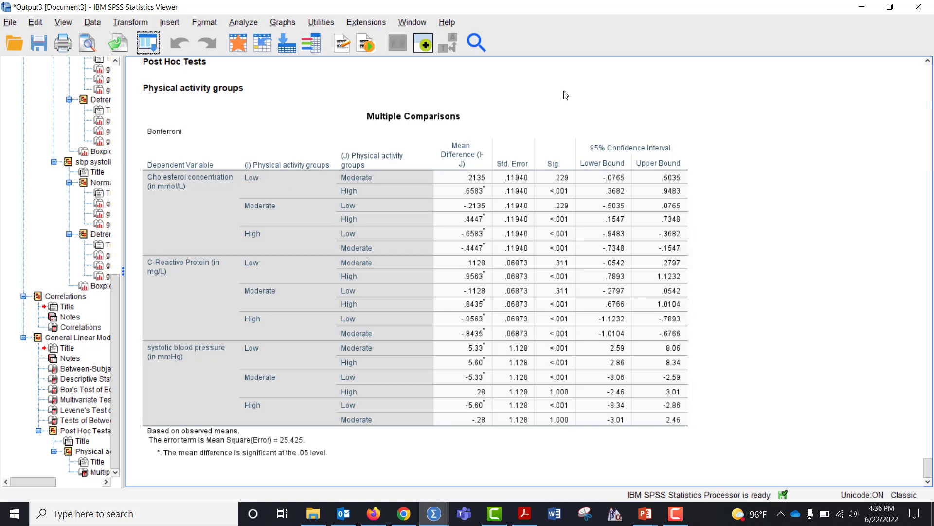
{"action": "left_click", "coordinate": [516, 117]}
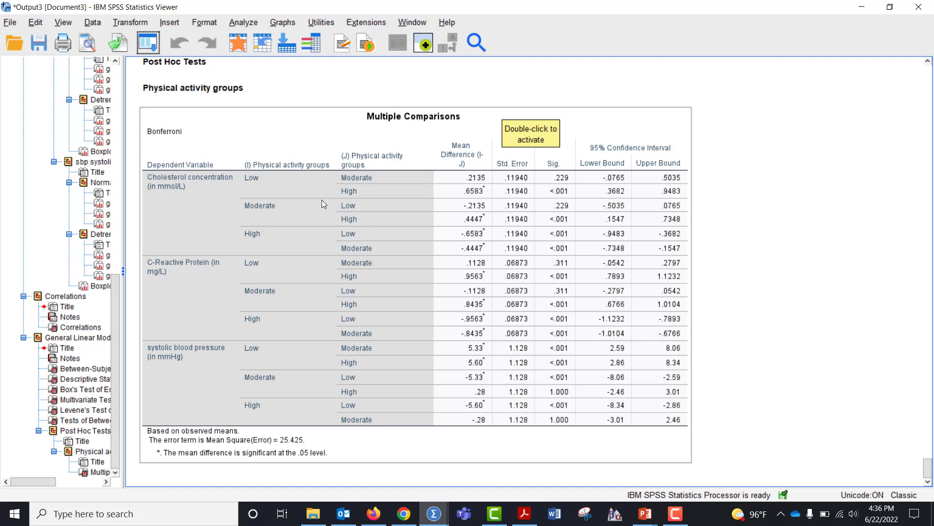